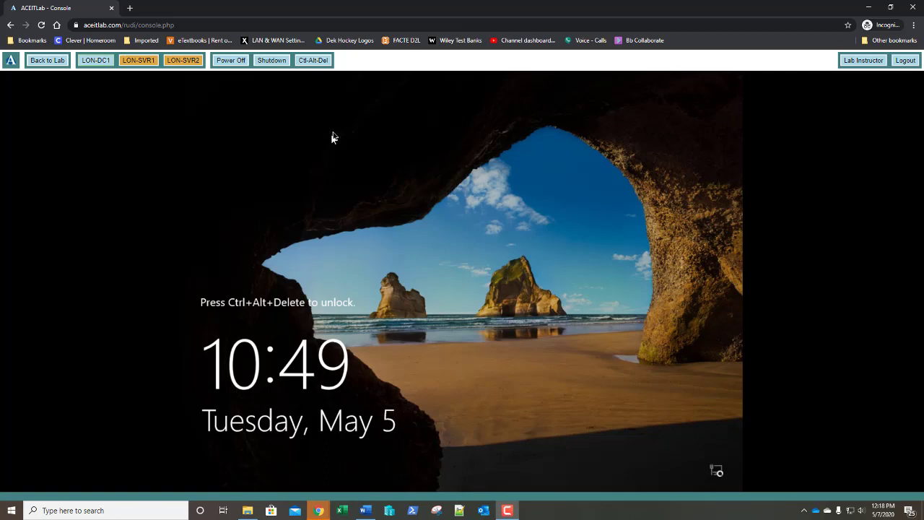
Unlock LON-DC1 and sign in as ADATUM\Administrator with the administrator password.
{"action": "left_click", "coordinate": [315, 63]}
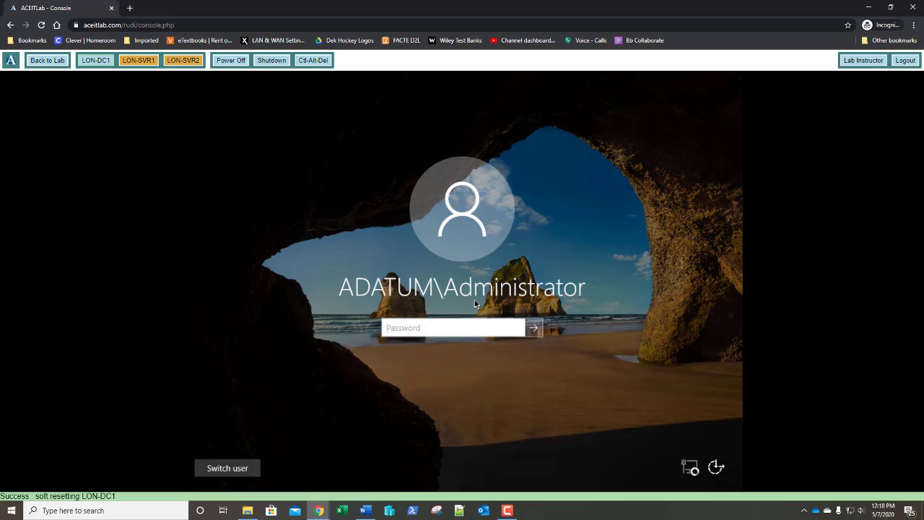
{"action": "type", "text": "Pa$$w0rd"}
{"action": "key", "text": "Return"}
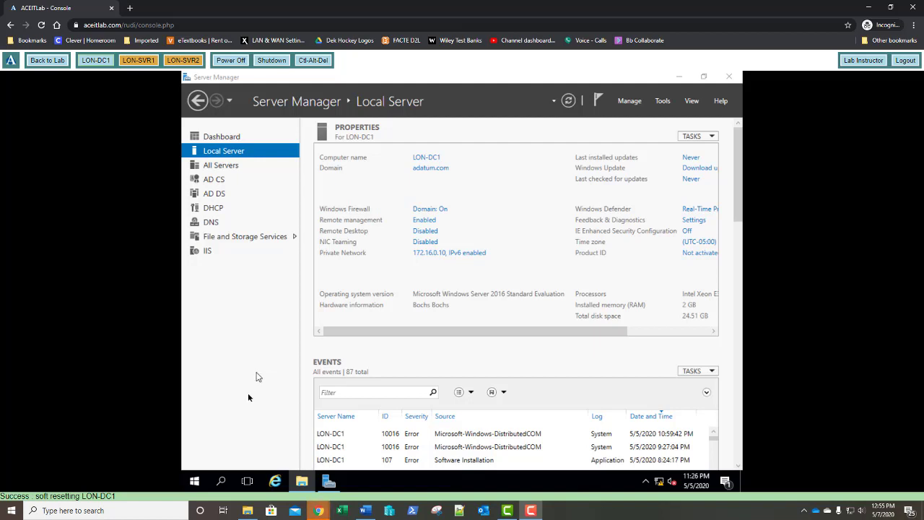
Go from the Start quick menu to Control Panel's Devices and Printers page.
{"action": "right_click", "coordinate": [197, 481]}
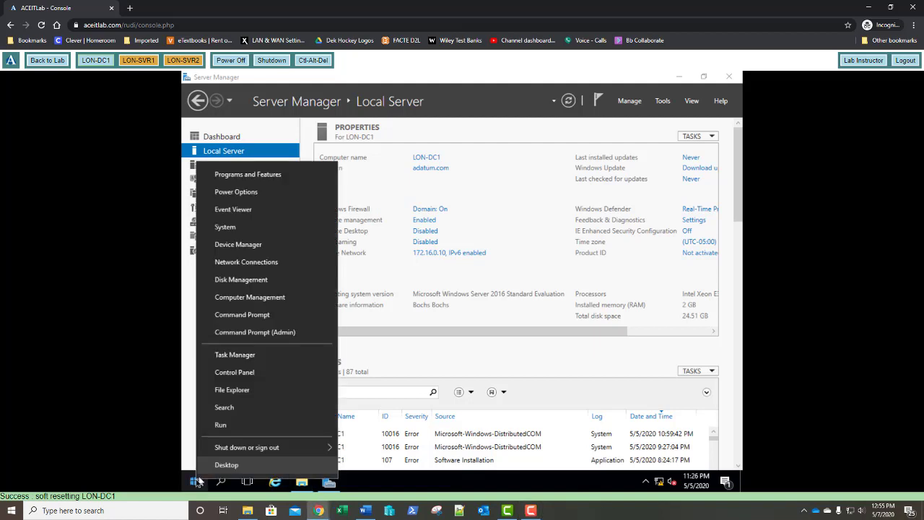
{"action": "left_click", "coordinate": [249, 372]}
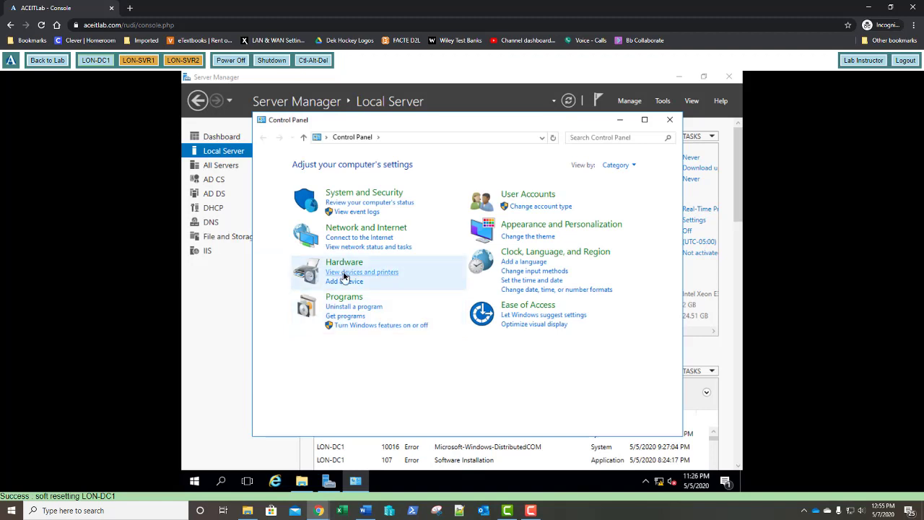
{"action": "left_click", "coordinate": [345, 272]}
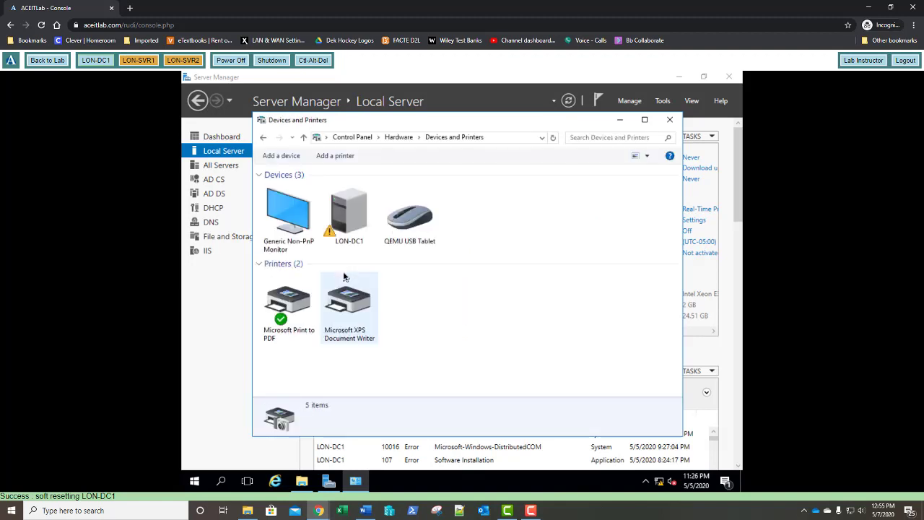
Start adding an unlisted printer as a local printer with manual settings on port LPT1.
{"action": "left_click", "coordinate": [336, 157]}
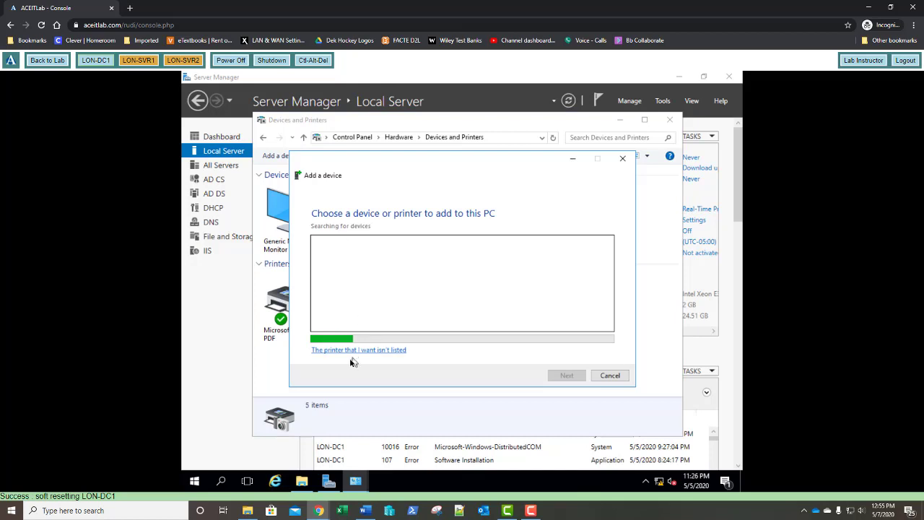
{"action": "left_click", "coordinate": [346, 351]}
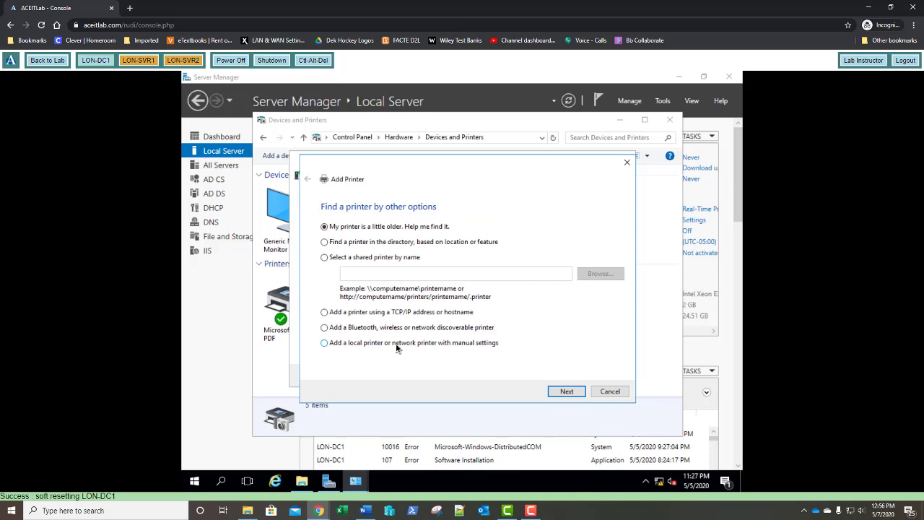
{"action": "left_click", "coordinate": [566, 391]}
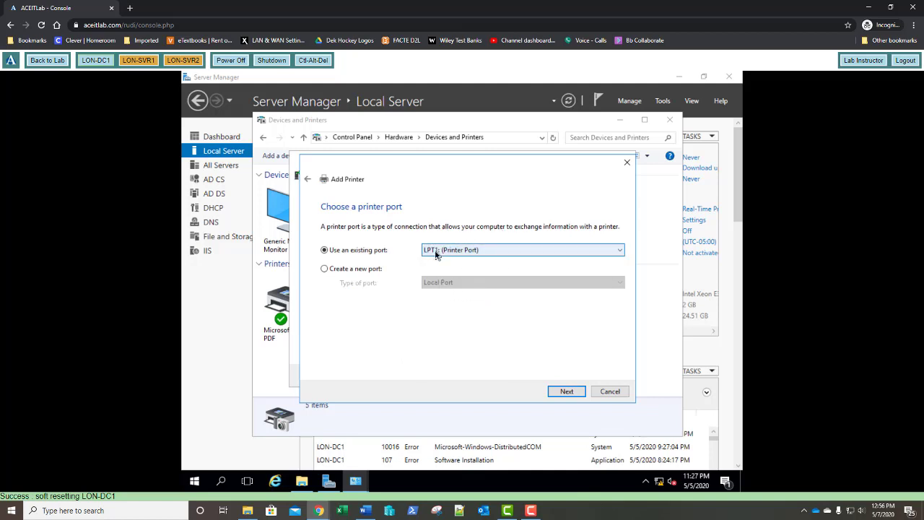
{"action": "left_click", "coordinate": [566, 391]}
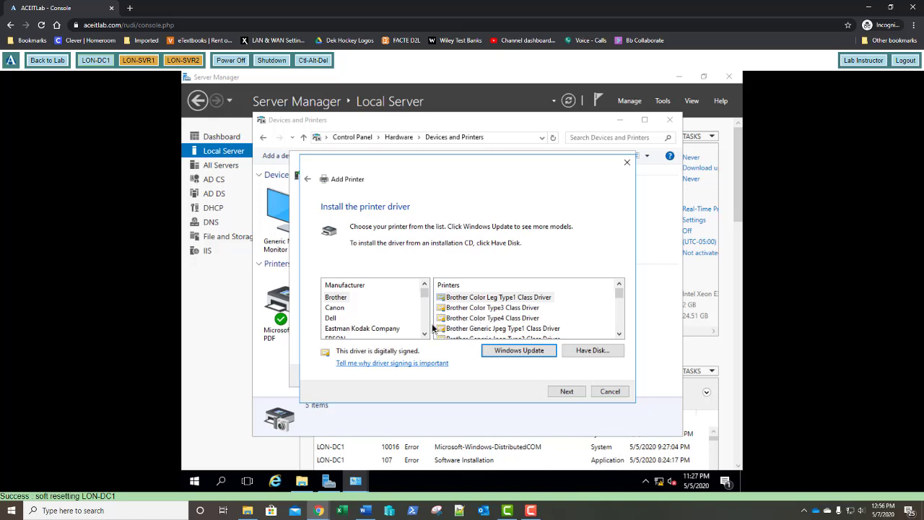
Choose the HP Color LaserJet 1600 Class Driver as the printer driver.
{"action": "scroll", "coordinate": [426, 328], "scroll_direction": "down", "scroll_amount": 3}
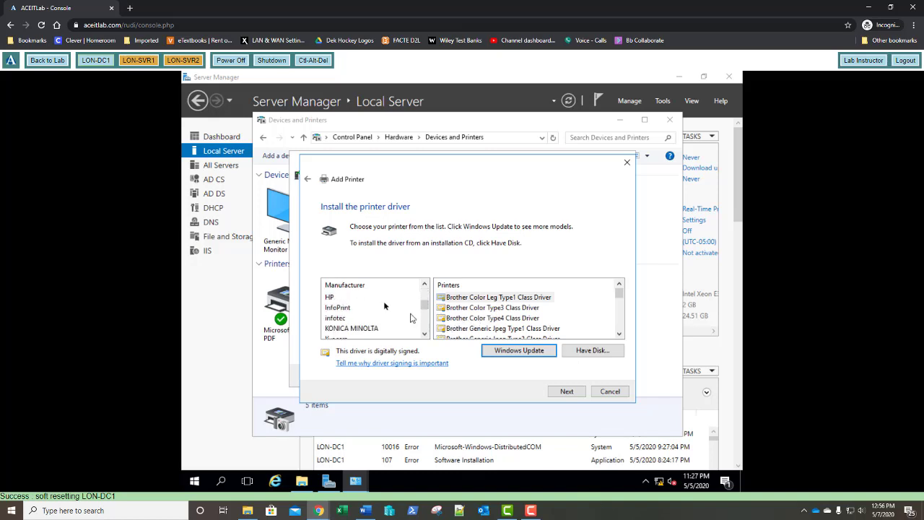
{"action": "left_click", "coordinate": [330, 298]}
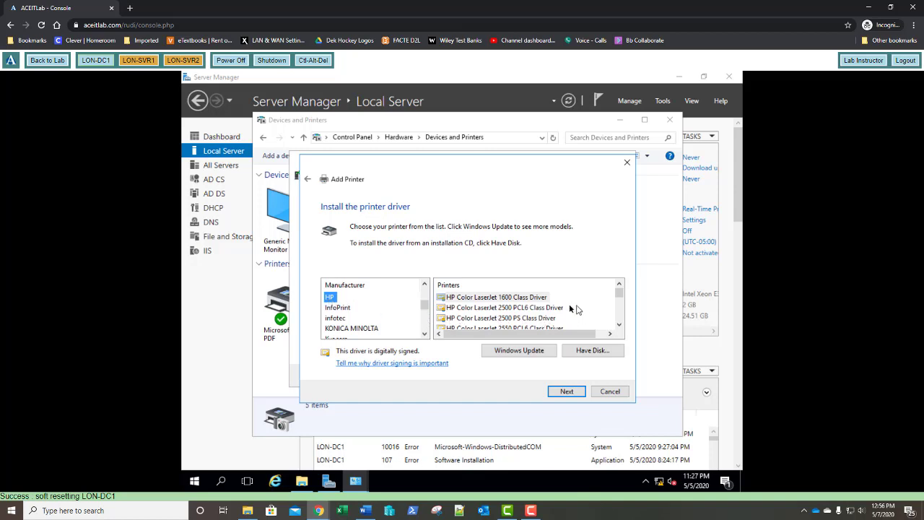
{"action": "left_click", "coordinate": [515, 300]}
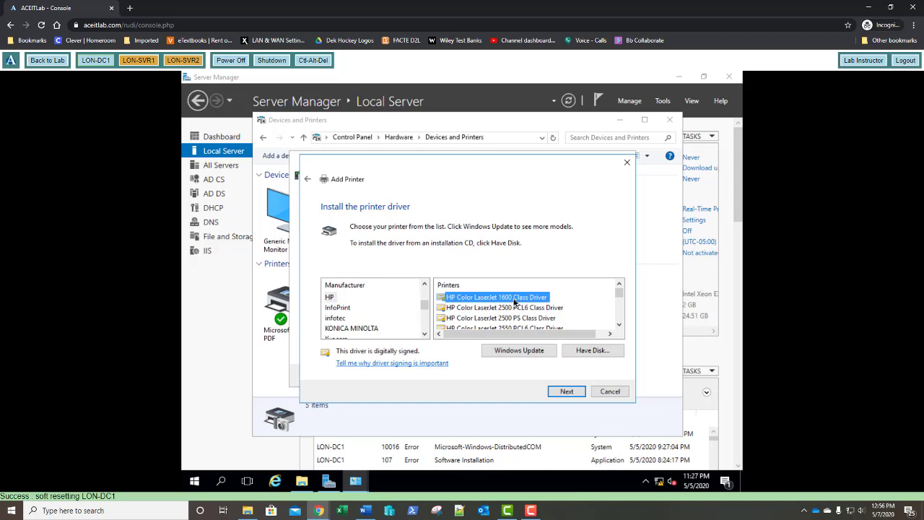
{"action": "left_click", "coordinate": [567, 392]}
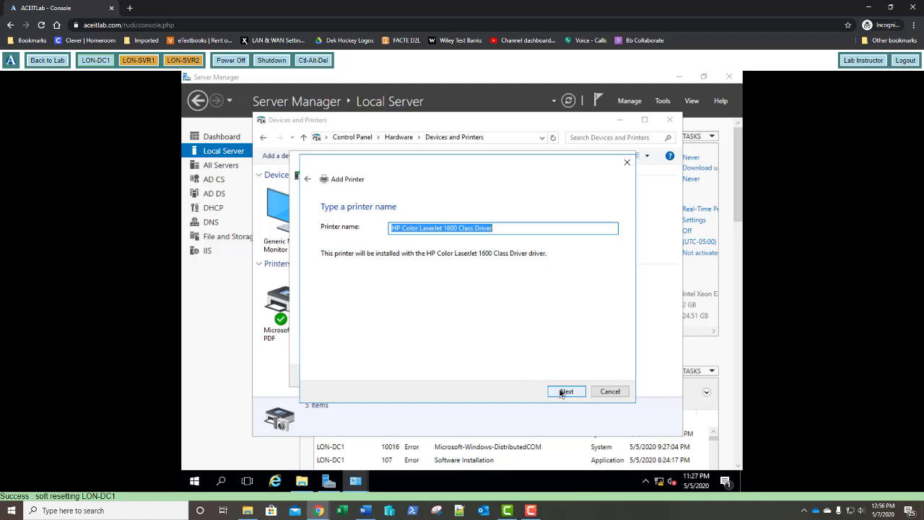
Install the printer under its suggested name, keep it shared, finish, and close Devices and Printers.
{"action": "left_click", "coordinate": [564, 392]}
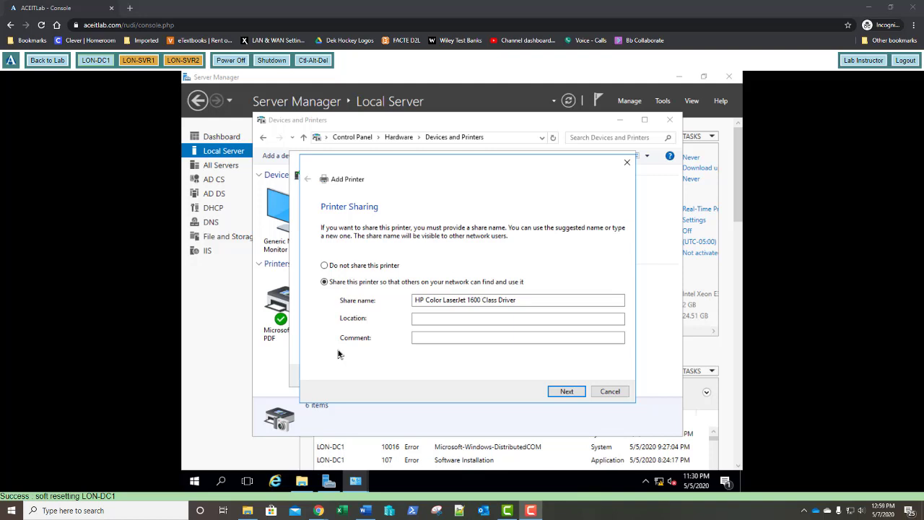
{"action": "left_click", "coordinate": [566, 392]}
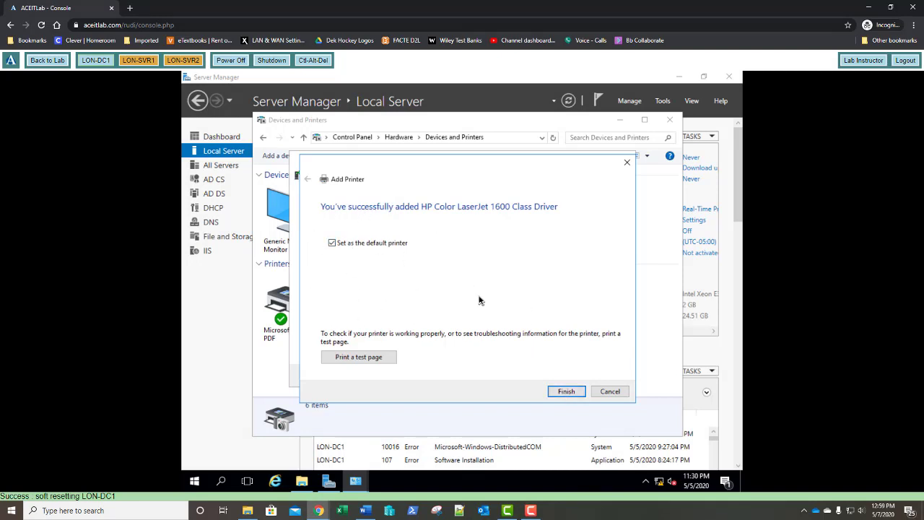
{"action": "left_click", "coordinate": [572, 392]}
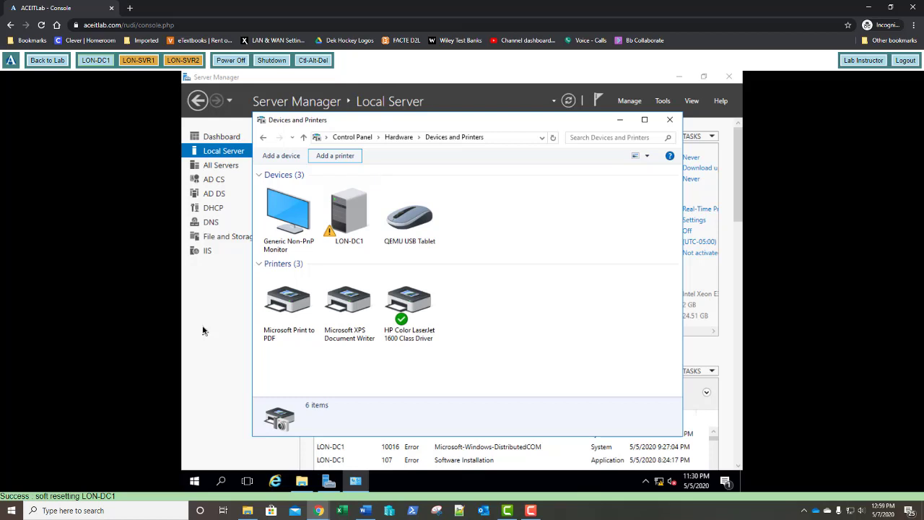
{"action": "left_click", "coordinate": [669, 121]}
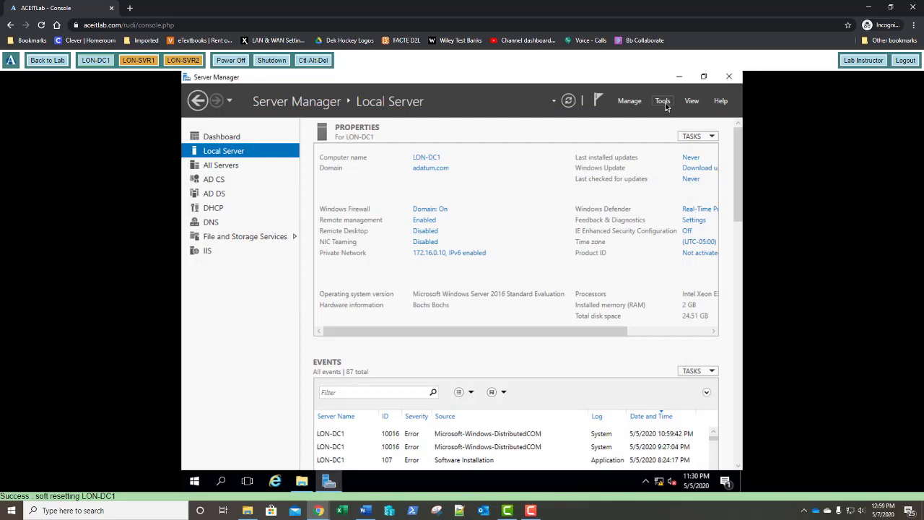
Launch Group Policy Management from Tools and select the Sales OU under Domains > adatum.com.
{"action": "left_click", "coordinate": [663, 102]}
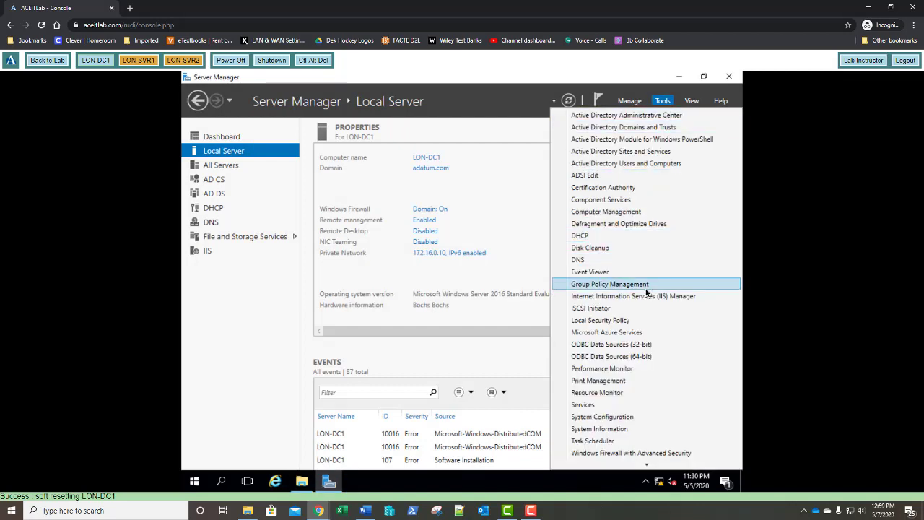
{"action": "left_click", "coordinate": [646, 286]}
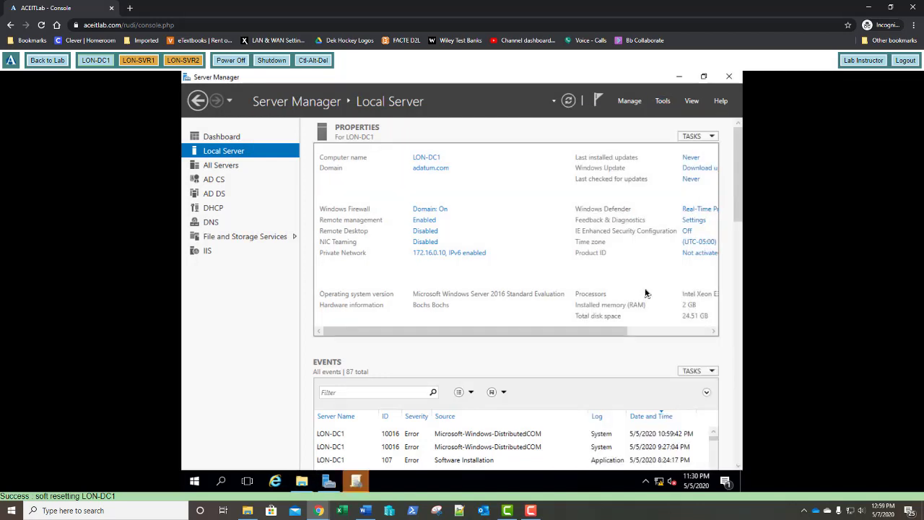
{"action": "left_click", "coordinate": [356, 482]}
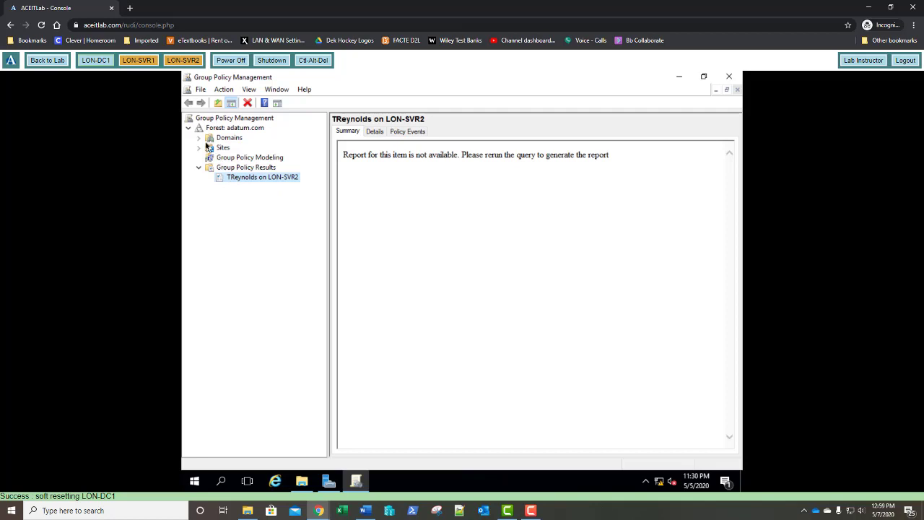
{"action": "left_click", "coordinate": [199, 138]}
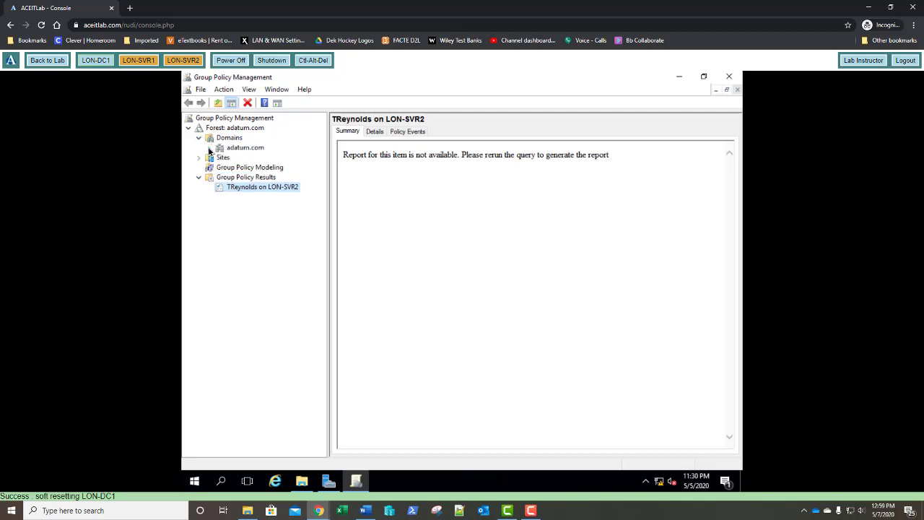
{"action": "left_click", "coordinate": [209, 148]}
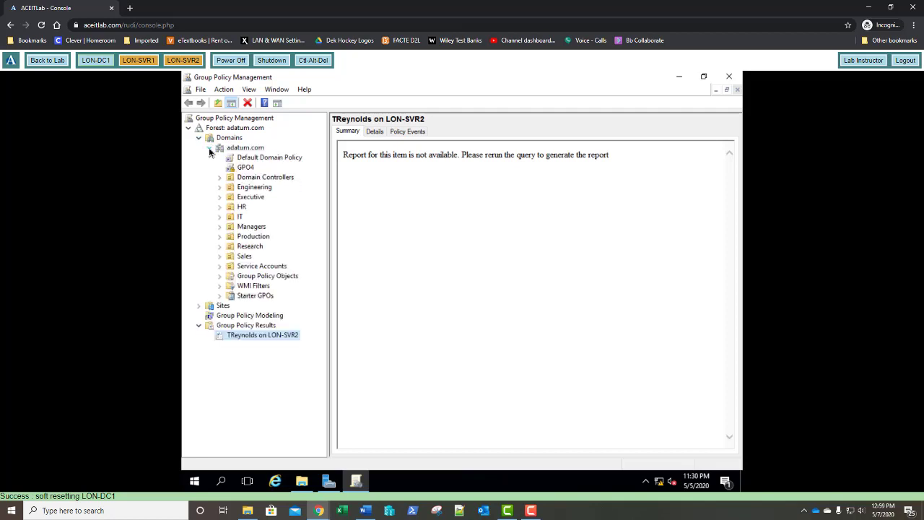
{"action": "left_click", "coordinate": [245, 257]}
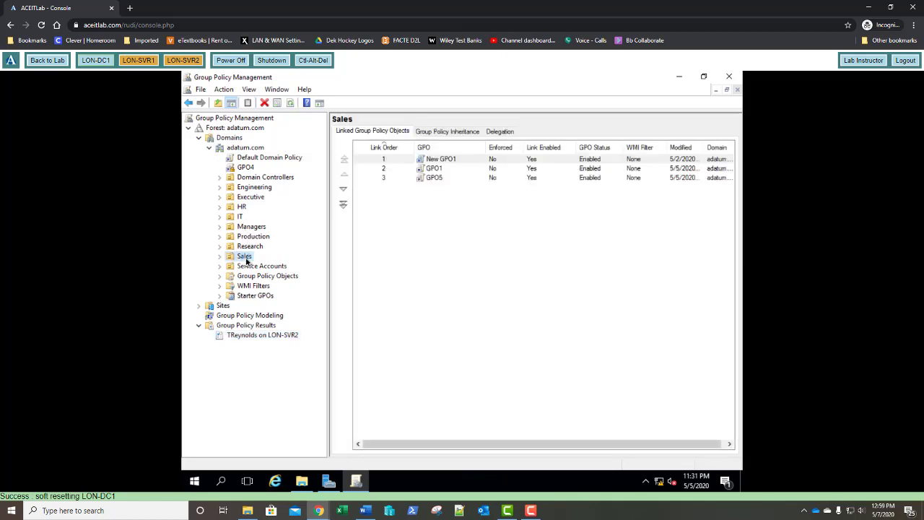
Create a new GPO named GPO30 linked to the Sales OU and expand Sales.
{"action": "right_click", "coordinate": [247, 261]}
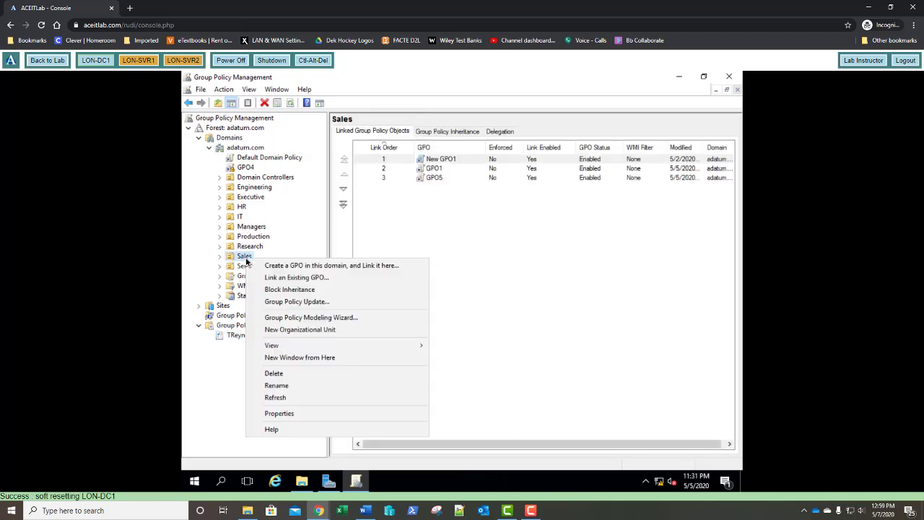
{"action": "left_click", "coordinate": [267, 265]}
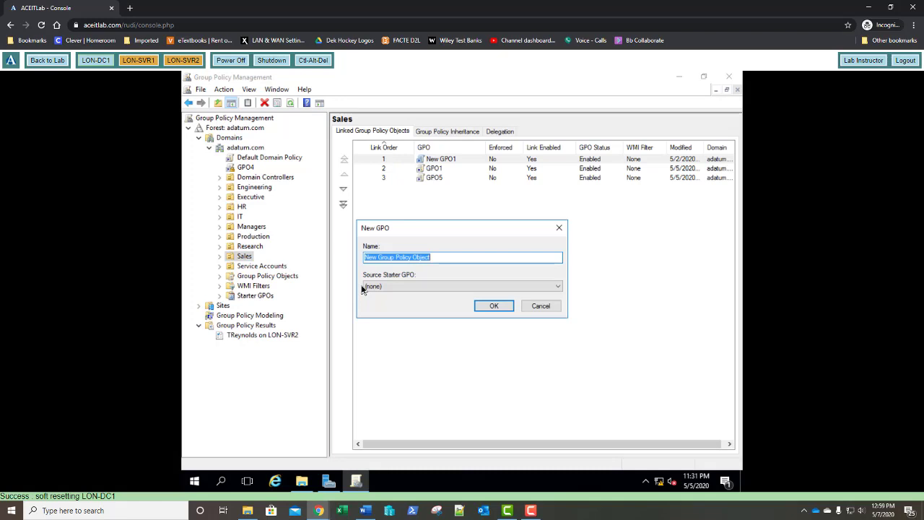
{"action": "type", "text": "GPO"}
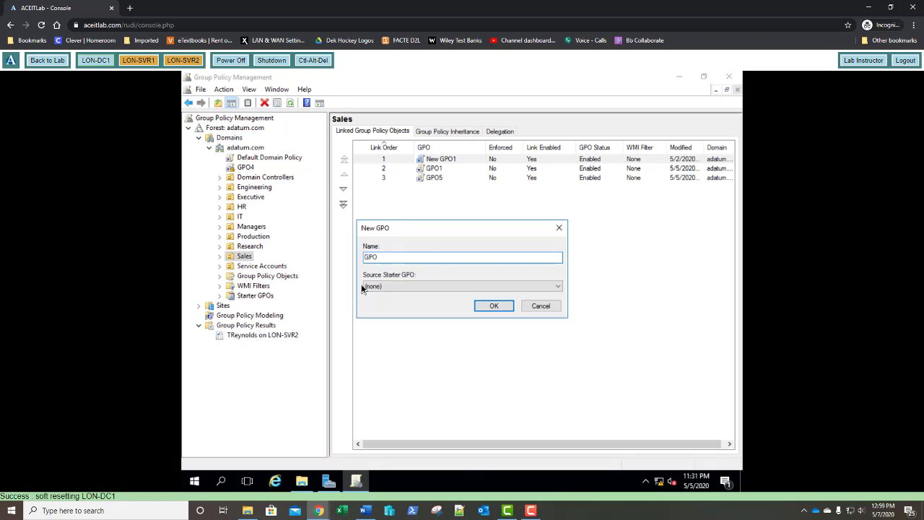
{"action": "type", "text": "30"}
{"action": "left_click", "coordinate": [497, 309]}
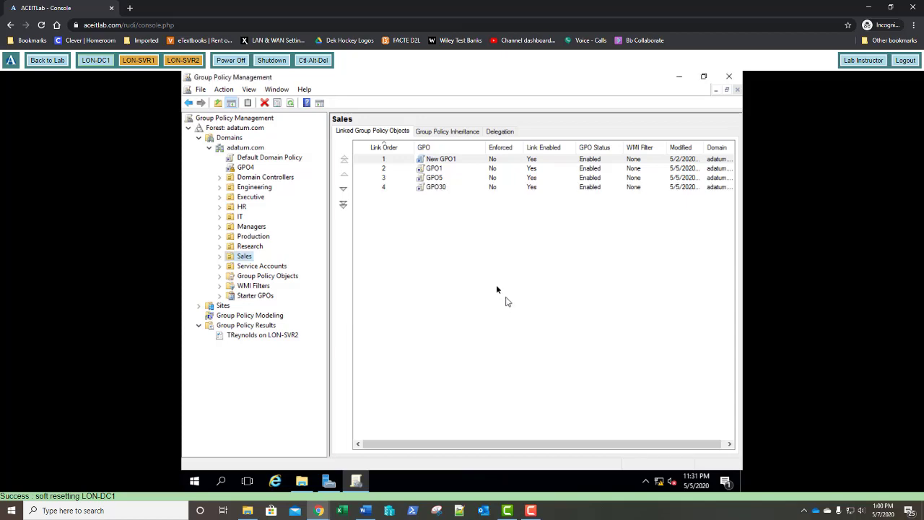
{"action": "left_click", "coordinate": [219, 256]}
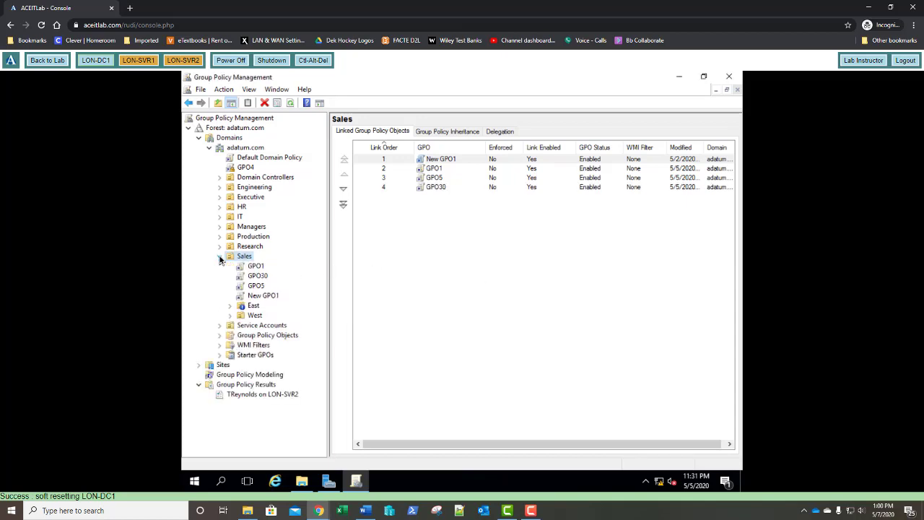
Edit GPO30 in a maximized editor and select Computer Configuration > Preferences > Control Panel Settings > Printers.
{"action": "right_click", "coordinate": [255, 278]}
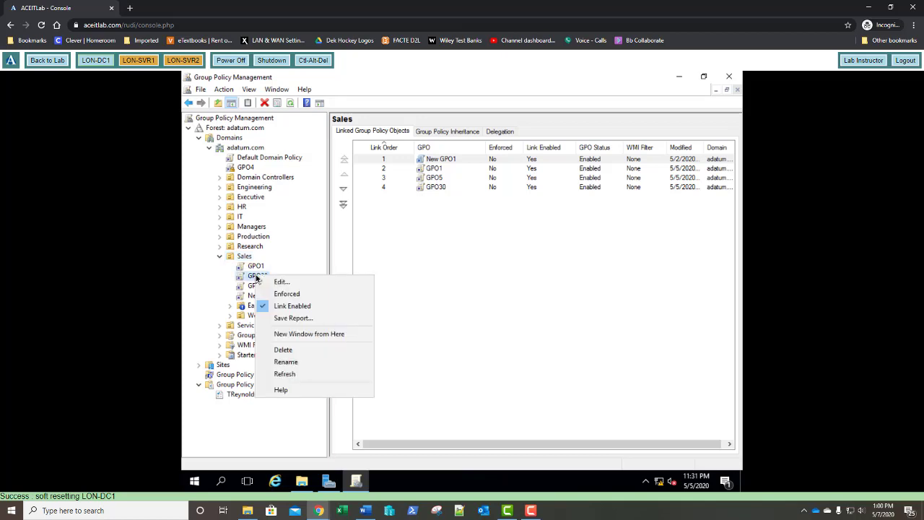
{"action": "left_click", "coordinate": [271, 285]}
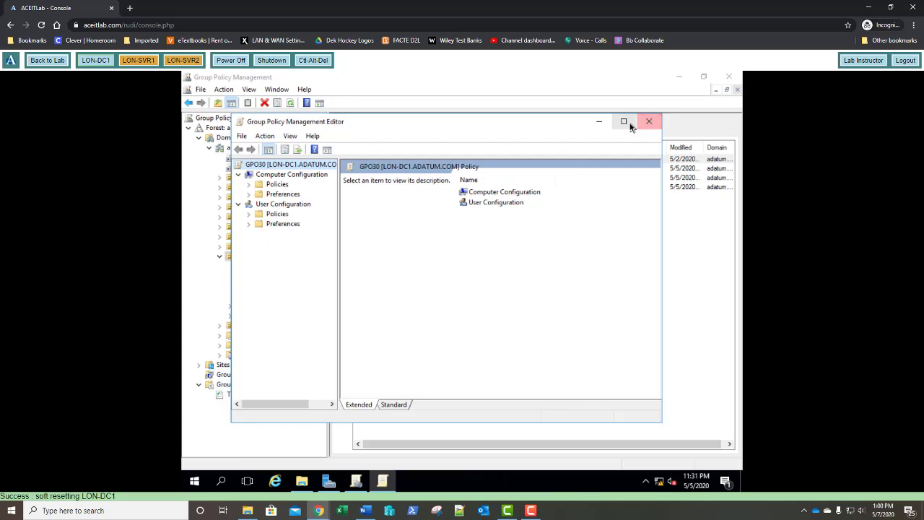
{"action": "left_click", "coordinate": [624, 121]}
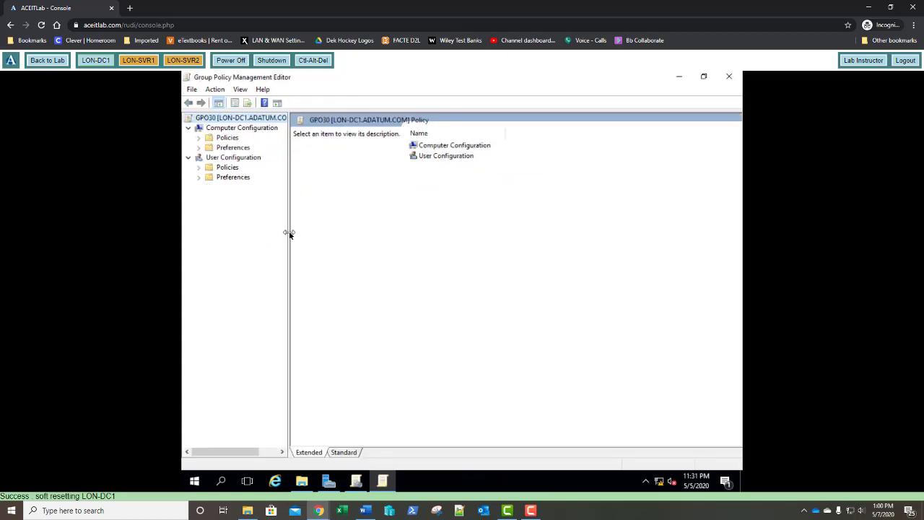
{"action": "left_click_drag", "start_coordinate": [288, 234], "coordinate": [323, 242]}
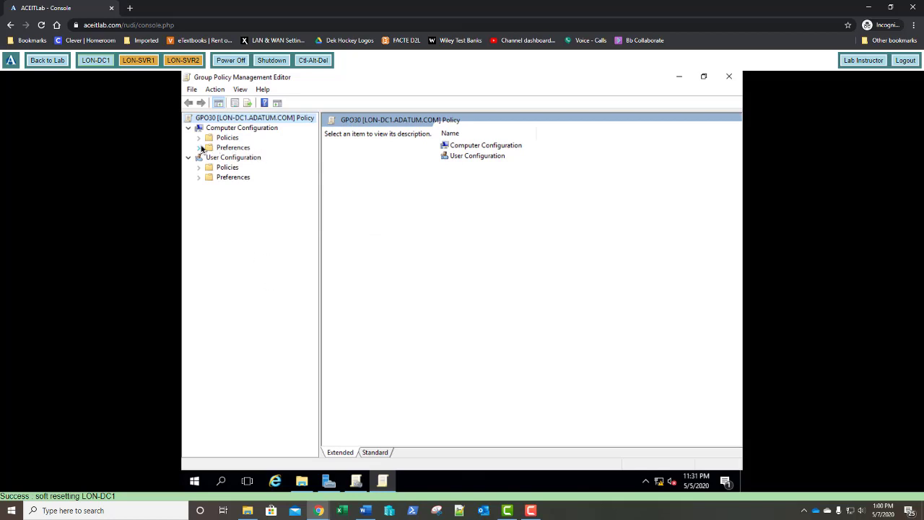
{"action": "left_click", "coordinate": [200, 148]}
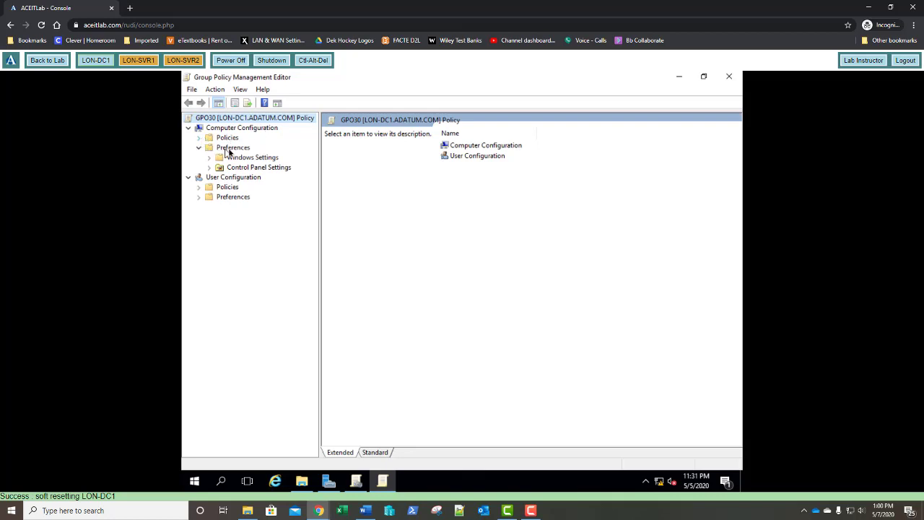
{"action": "left_click", "coordinate": [209, 169]}
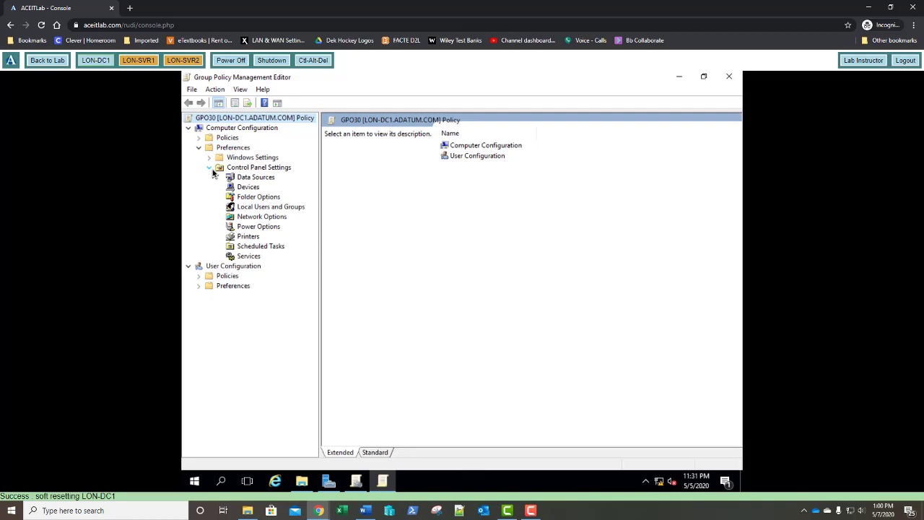
{"action": "left_click", "coordinate": [248, 237]}
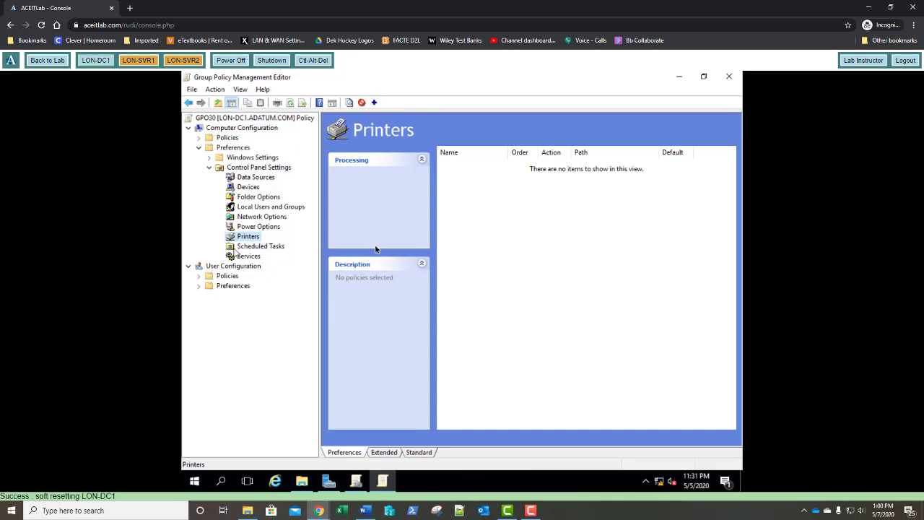
Define a Local Printer preference 'Office Printer' on USB001 with path \\lon-dc1\HP Color LaserJet 100 Class Driver.
{"action": "right_click", "coordinate": [252, 242]}
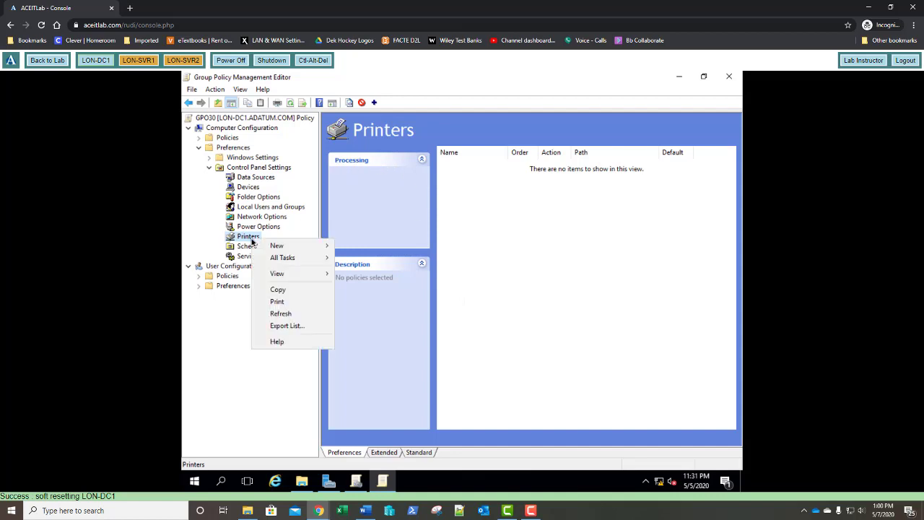
{"action": "mouse_move", "coordinate": [294, 249]}
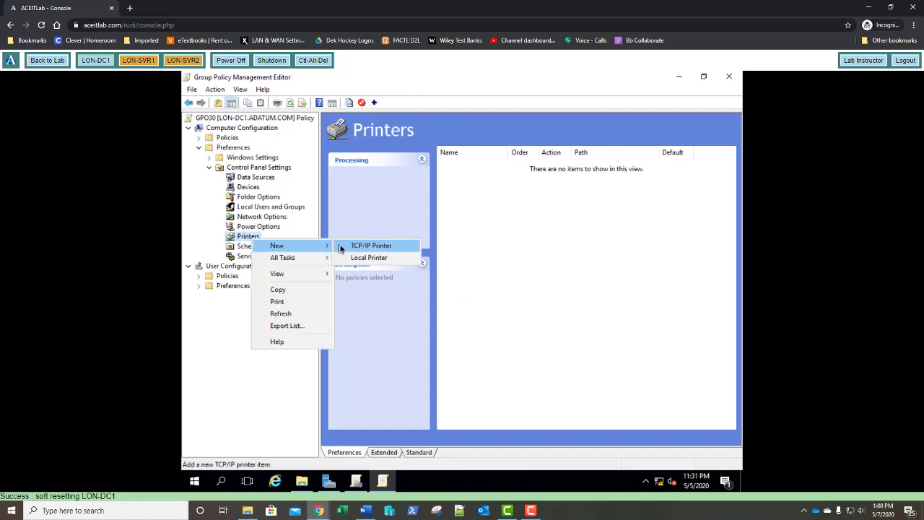
{"action": "left_click", "coordinate": [345, 260]}
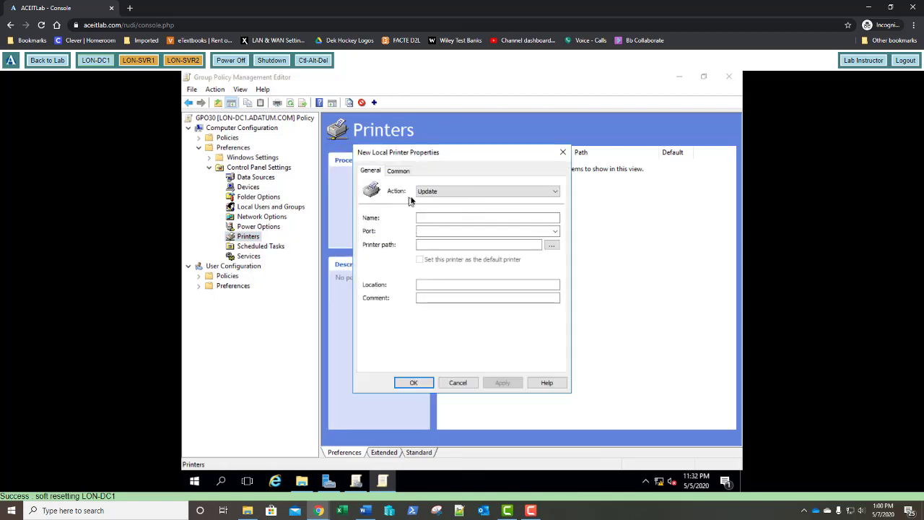
{"action": "left_click", "coordinate": [423, 192]}
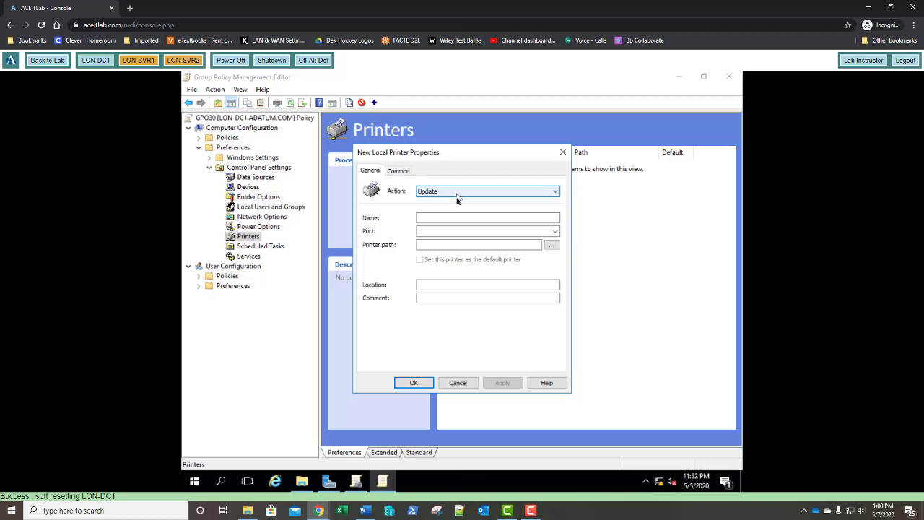
{"action": "left_click", "coordinate": [443, 216]}
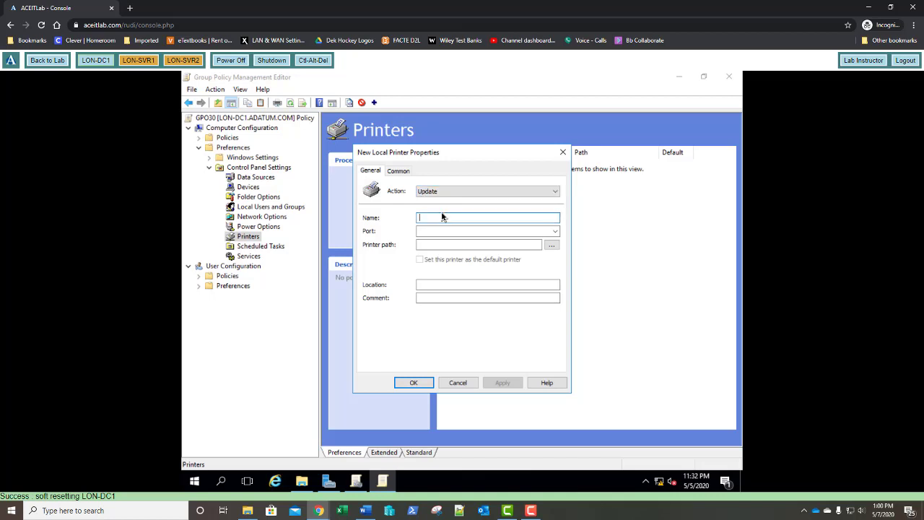
{"action": "type", "text": "0ffice Printer"}
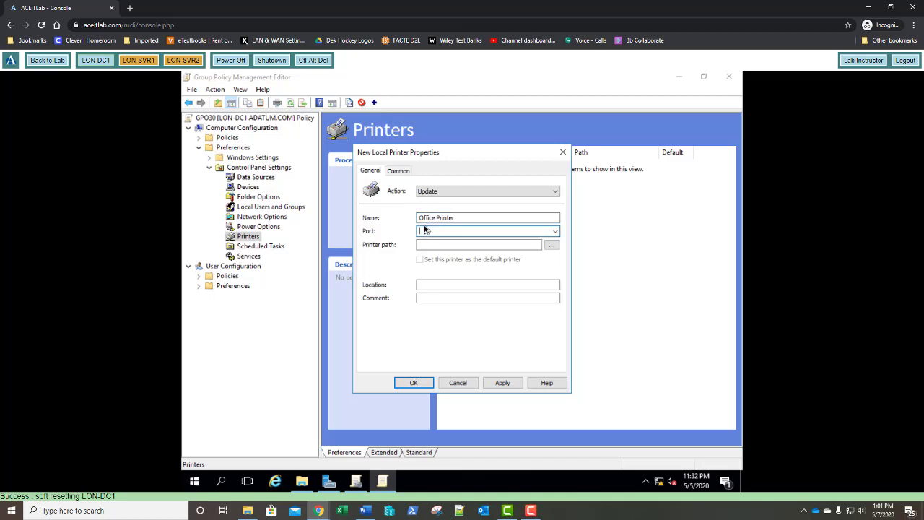
{"action": "type", "text": "USB001"}
{"action": "left_click", "coordinate": [476, 246]}
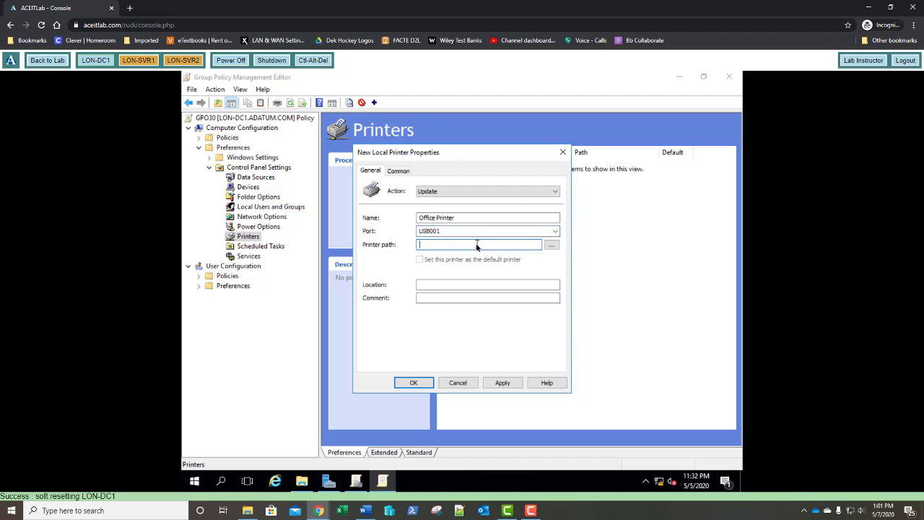
{"action": "type", "text": "\\\\"}
{"action": "type", "text": "lon-dc"}
{"action": "type", "text": "1"}
{"action": "type", "text": "\\"}
{"action": "type", "text": "HP"}
{"action": "type", "text": " Color"}
{"action": "type", "text": " Lase"}
{"action": "type", "text": "rJet "}
{"action": "type", "text": "100 "}
{"action": "type", "text": "Class Dri"}
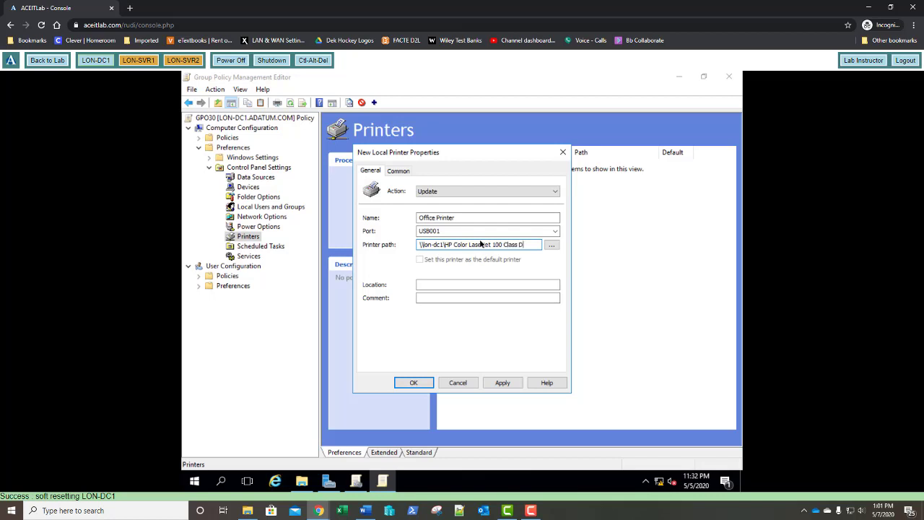
{"action": "type", "text": "ver"}
Confirm the New Local Printer Properties so Office Printer is listed with action Update.
{"action": "left_click", "coordinate": [415, 383]}
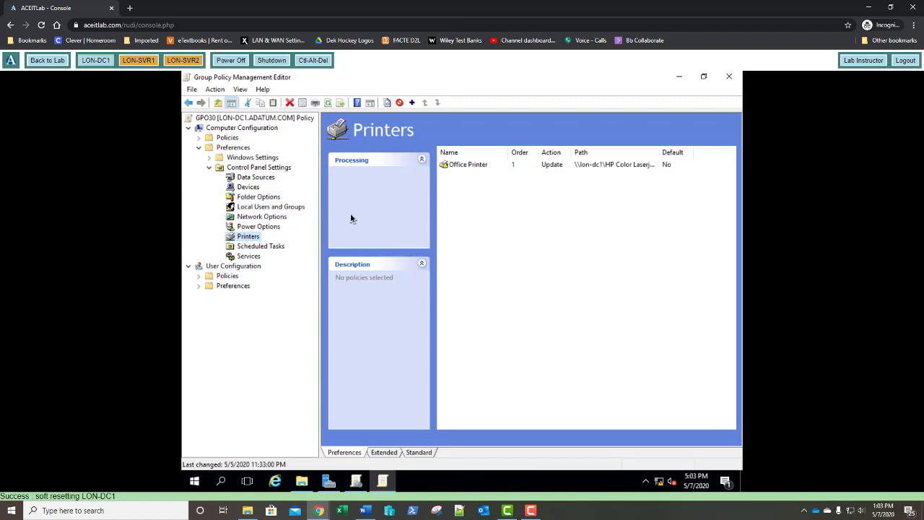
Under User Configuration > Preferences > Windows Settings > Drive Maps, start a new Mapped Drive preference.
{"action": "left_click", "coordinate": [201, 288]}
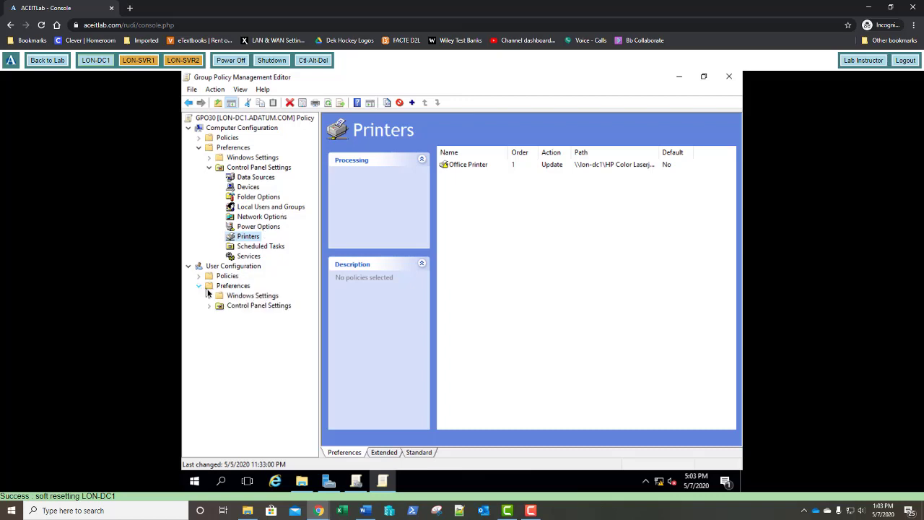
{"action": "left_click", "coordinate": [209, 297]}
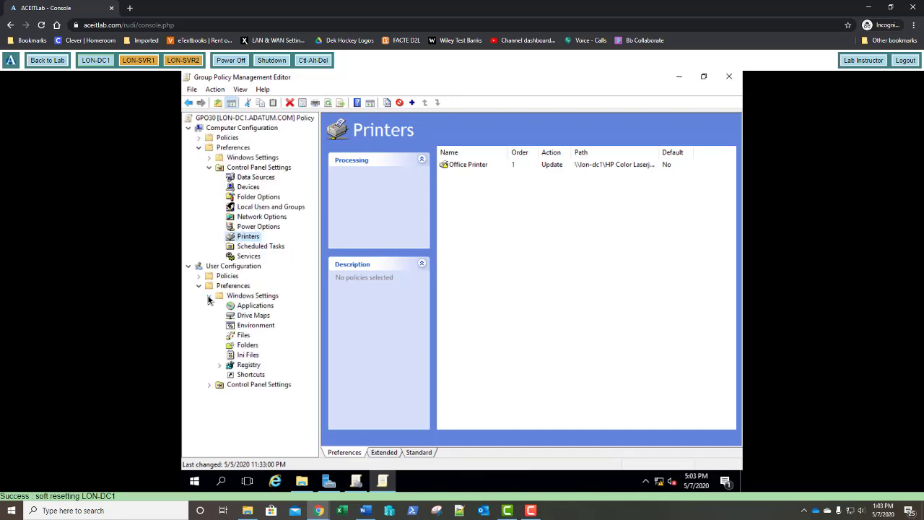
{"action": "left_click", "coordinate": [251, 316]}
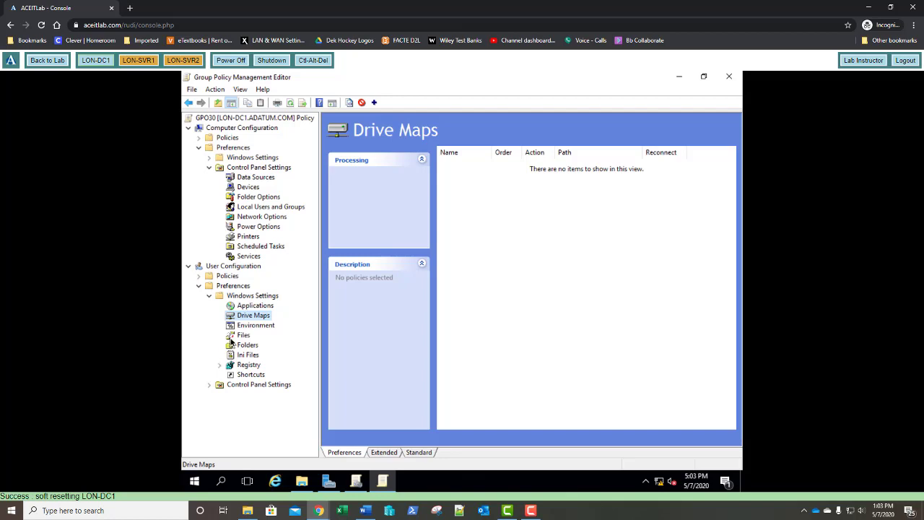
{"action": "right_click", "coordinate": [257, 319]}
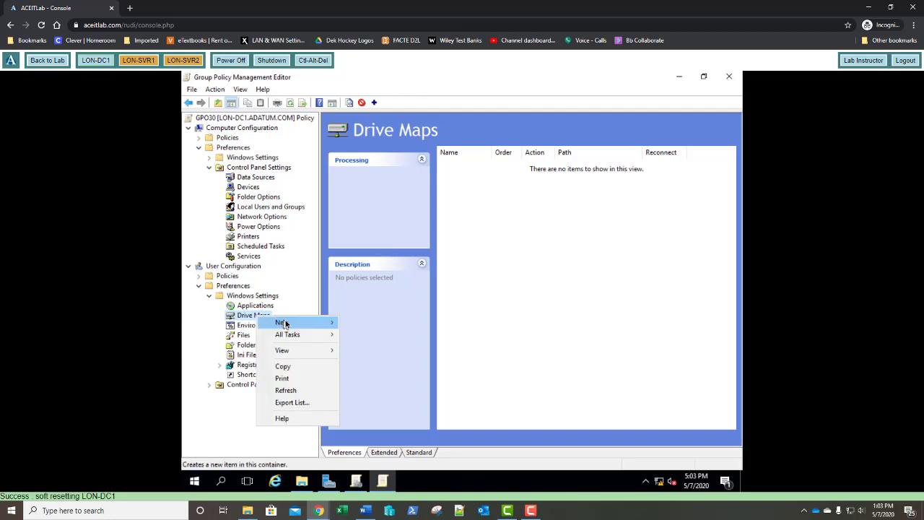
{"action": "mouse_move", "coordinate": [299, 324]}
{"action": "left_click", "coordinate": [351, 325]}
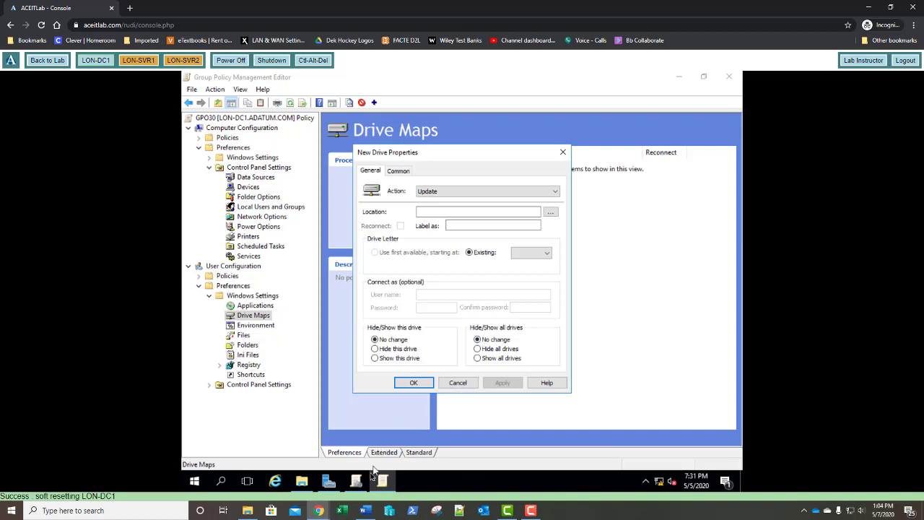
Open Show Sites on the domain's Sites node and close it without selecting any site.
{"action": "left_click", "coordinate": [359, 482]}
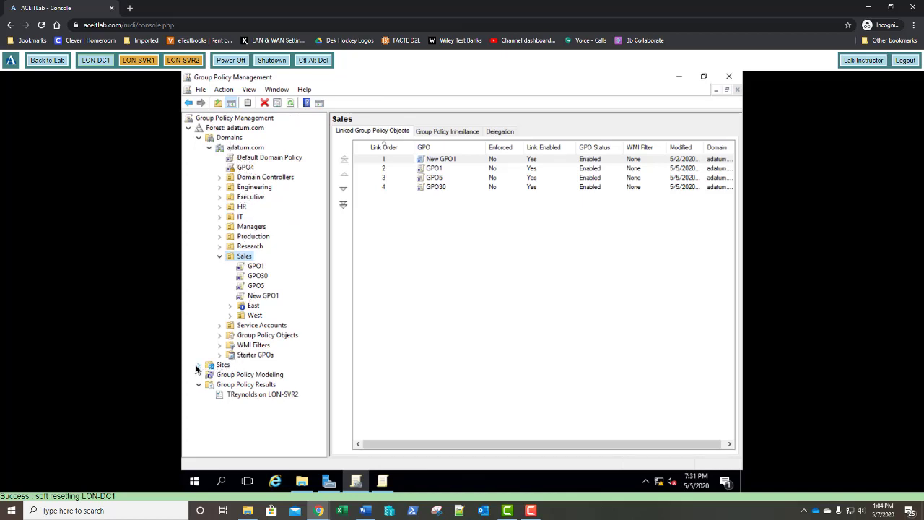
{"action": "left_click", "coordinate": [217, 366]}
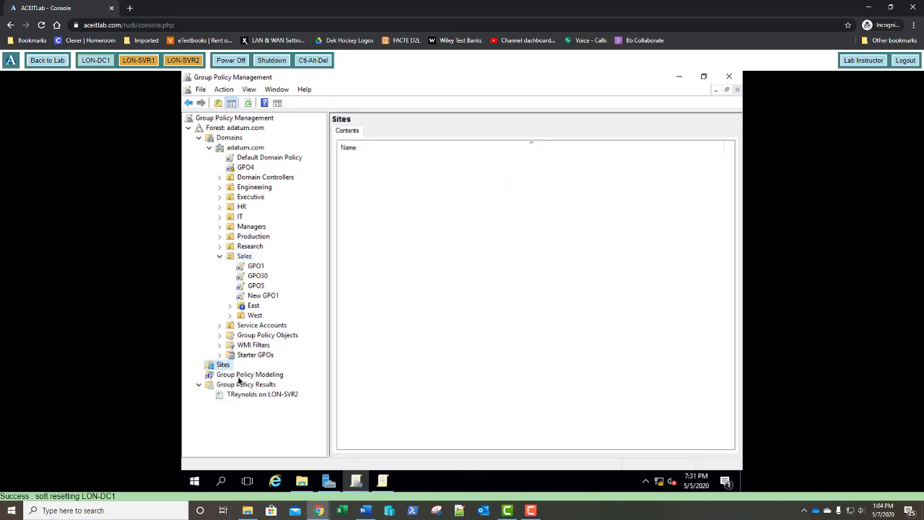
{"action": "right_click", "coordinate": [222, 366]}
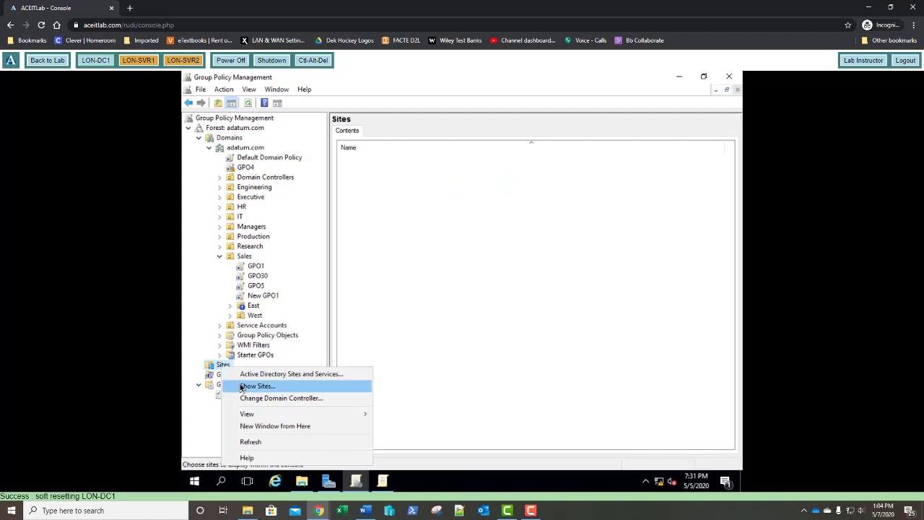
{"action": "left_click", "coordinate": [242, 387]}
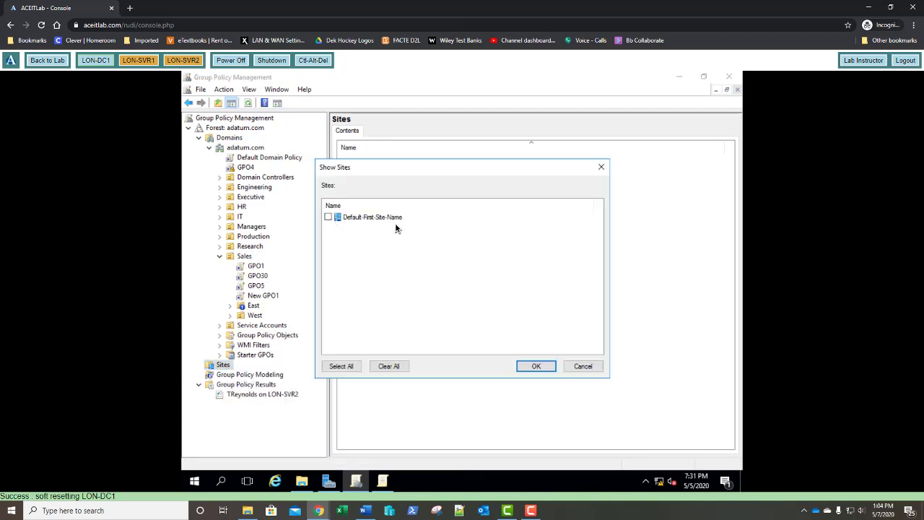
{"action": "left_click", "coordinate": [538, 366]}
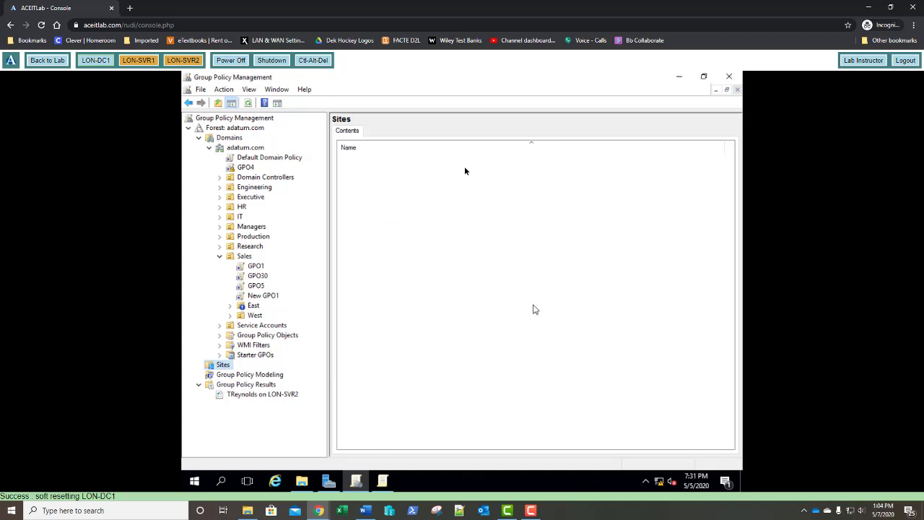
Start a new Mapped Drive item under GPO30's user Drive Maps, dismissing the already-open error.
{"action": "left_click", "coordinate": [382, 482]}
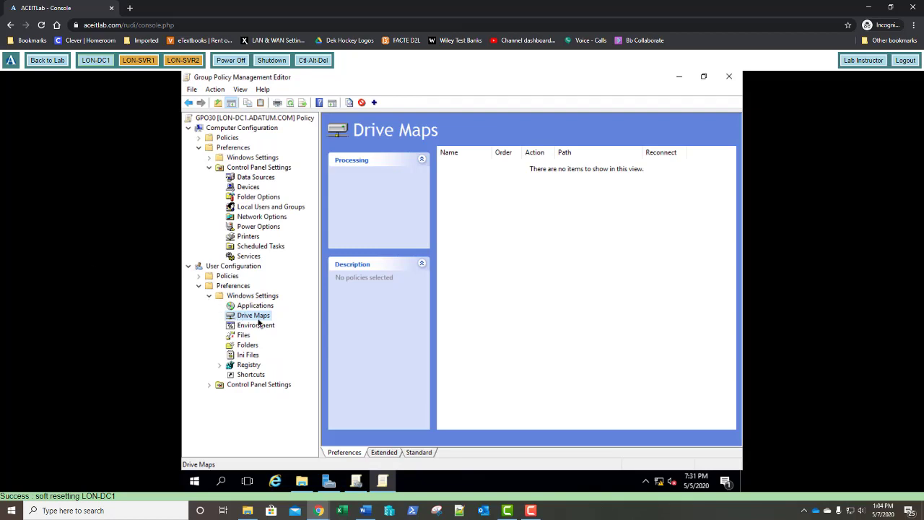
{"action": "right_click", "coordinate": [260, 321]}
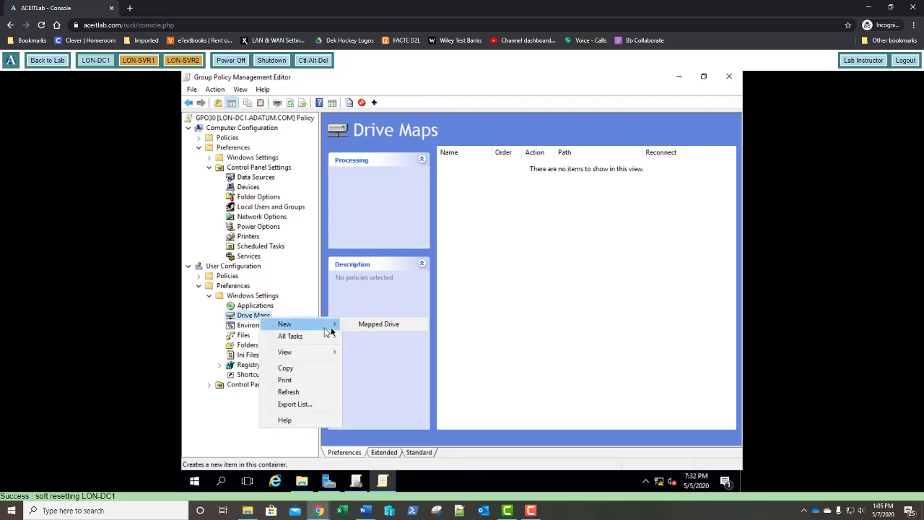
{"action": "left_click", "coordinate": [354, 329]}
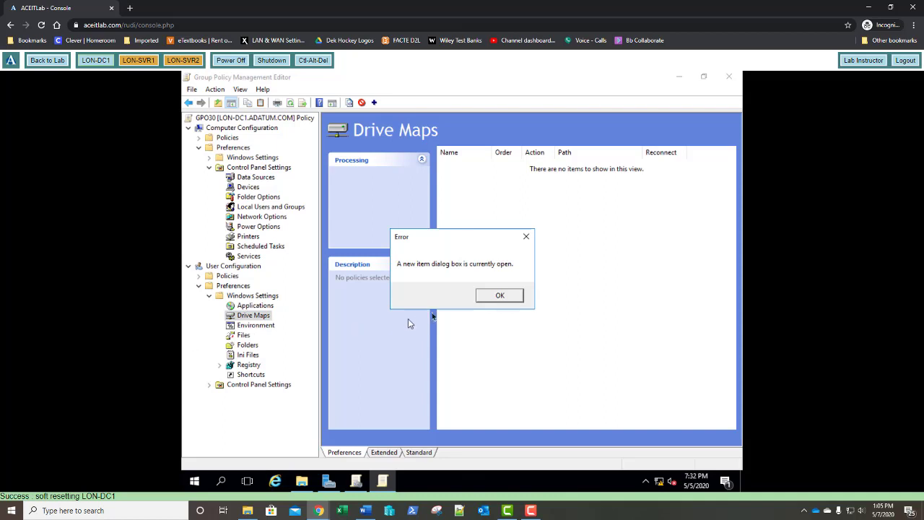
{"action": "left_click", "coordinate": [515, 296]}
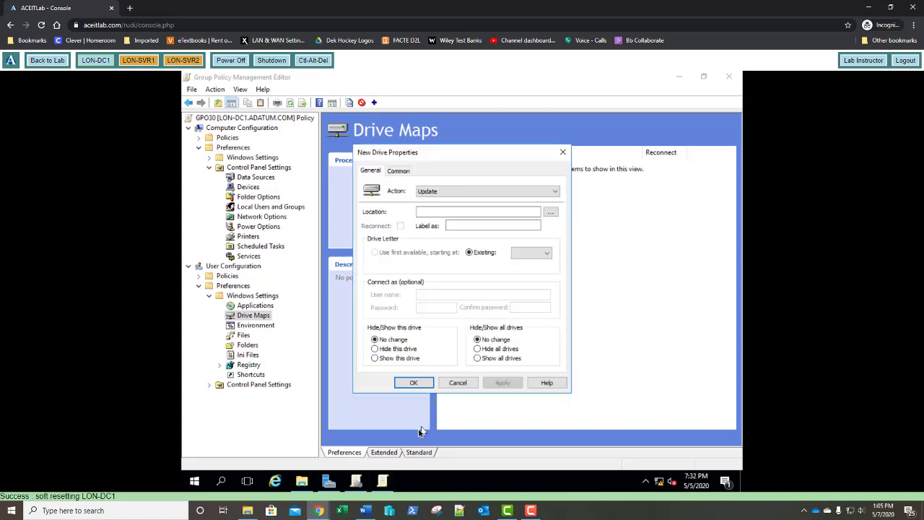
Set the mapping's location to \\lon-dc1\software, drive letter I, and Show this drive.
{"action": "left_click", "coordinate": [442, 210]}
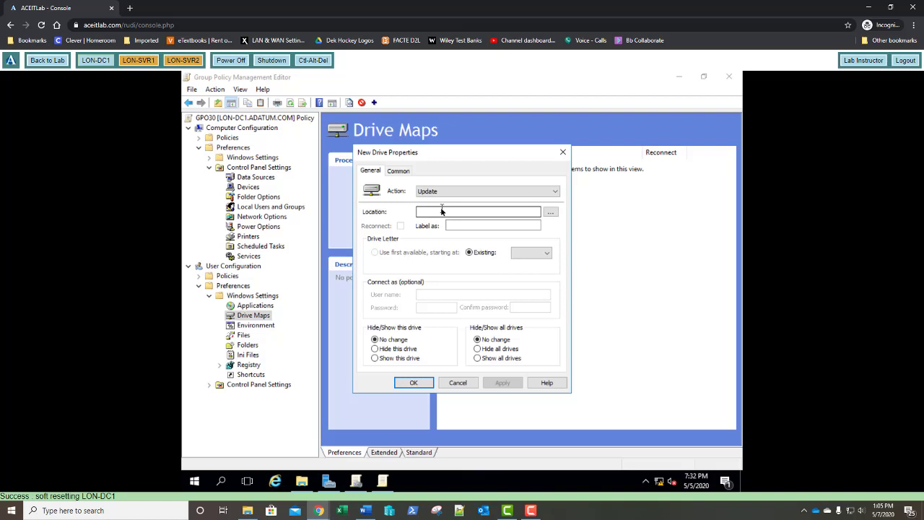
{"action": "left_click", "coordinate": [442, 212]}
{"action": "type", "text": "\\\\lon-"}
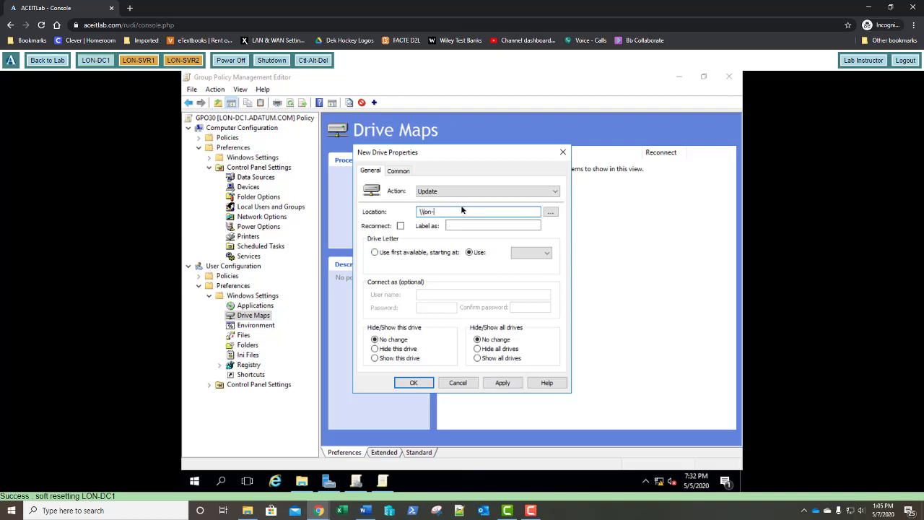
{"action": "type", "text": "dc1\\software"}
{"action": "left_click", "coordinate": [528, 256]}
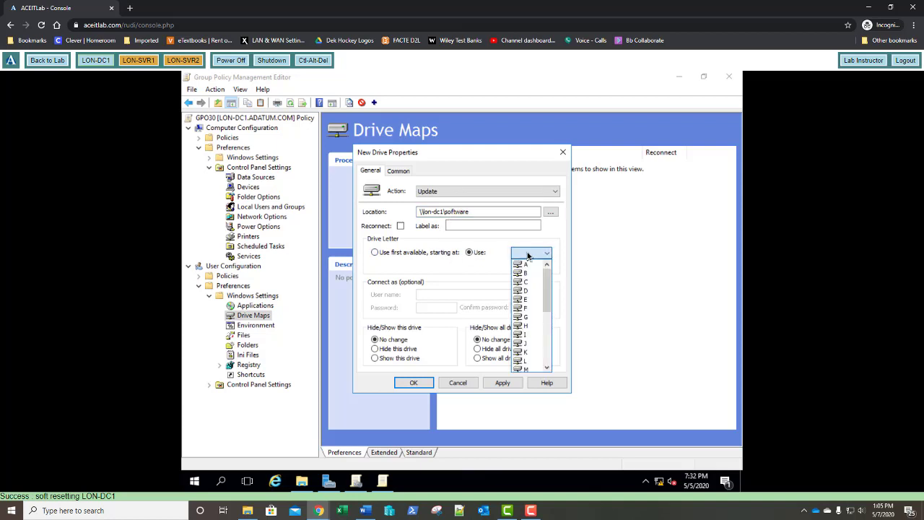
{"action": "left_click", "coordinate": [531, 338]}
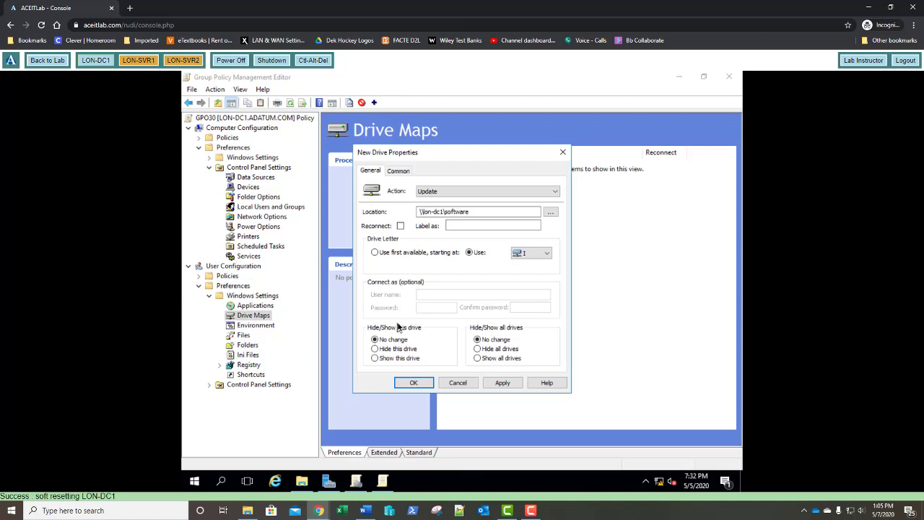
{"action": "left_click", "coordinate": [376, 358]}
Confirm the New Drive Properties dialog to save the I: mapping to \\lon-dc1\software.
{"action": "left_click", "coordinate": [414, 383]}
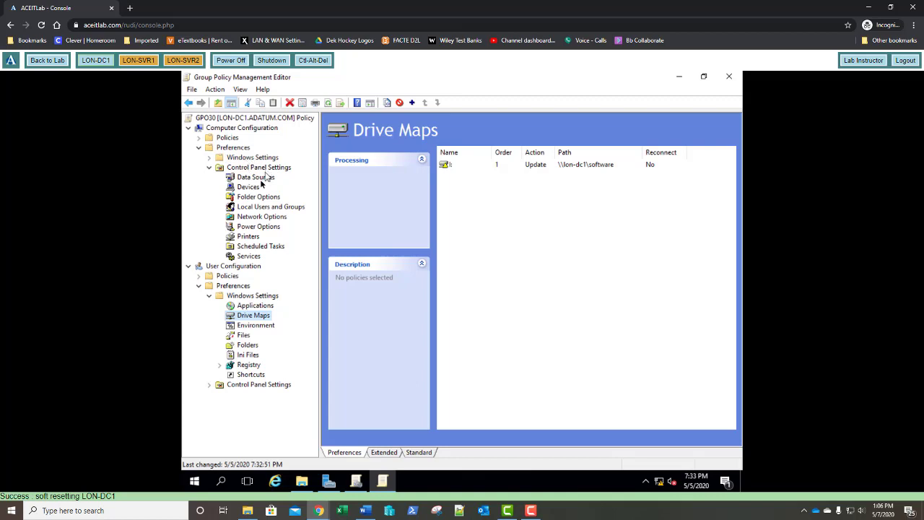
Add a new Power Plan (At least Windows 7) item under Computer Configuration Power Options.
{"action": "left_click", "coordinate": [253, 229]}
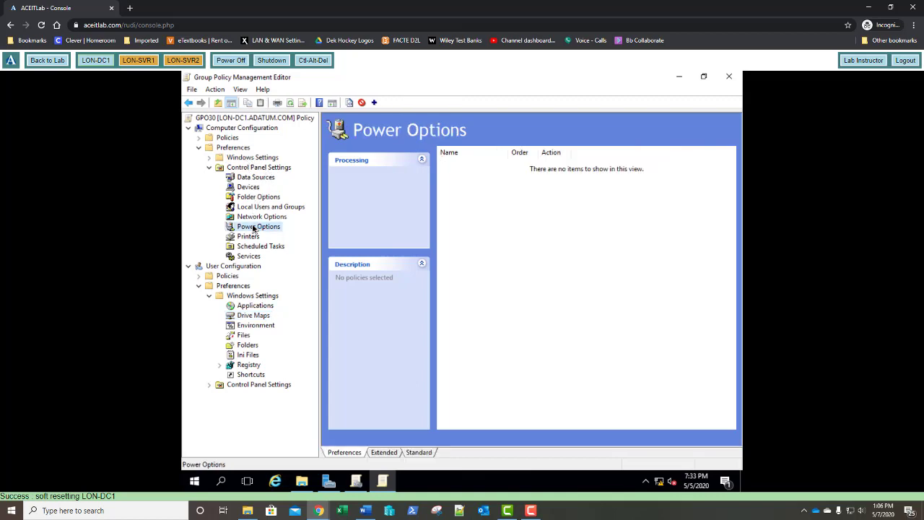
{"action": "right_click", "coordinate": [253, 228]}
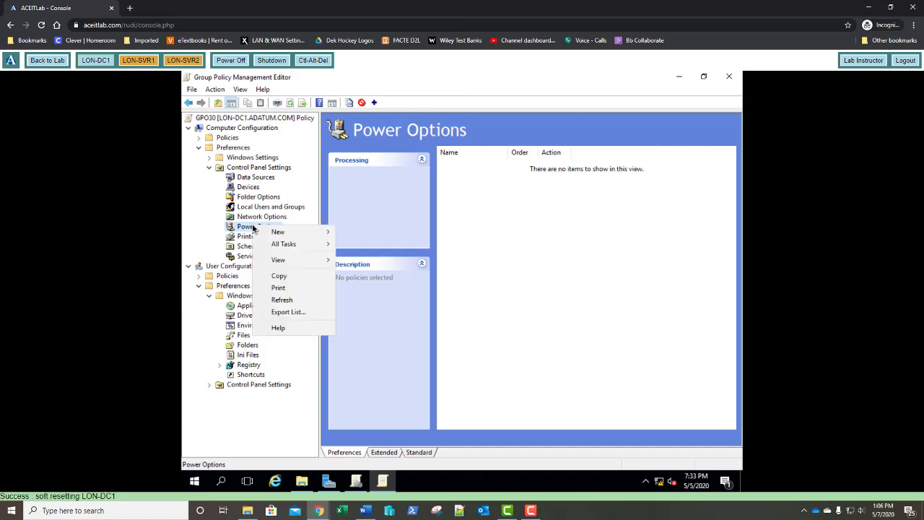
{"action": "mouse_move", "coordinate": [293, 236]}
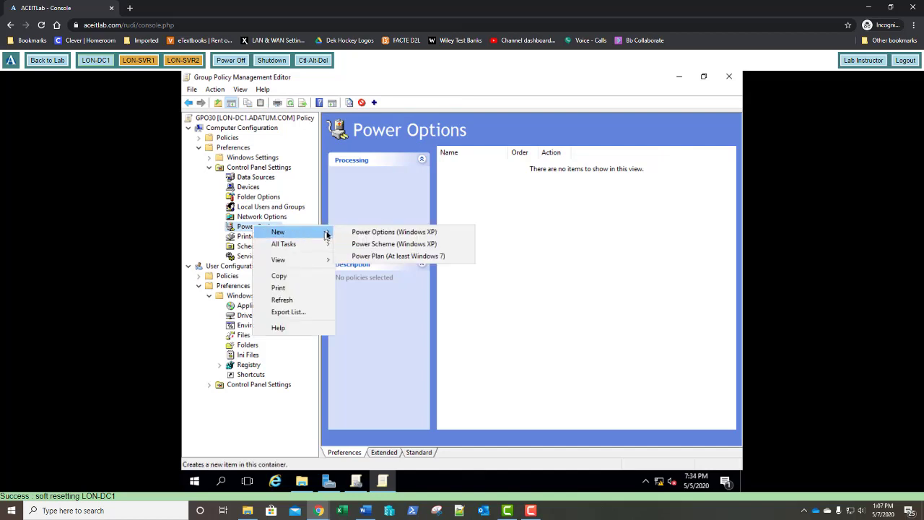
{"action": "left_click", "coordinate": [368, 257]}
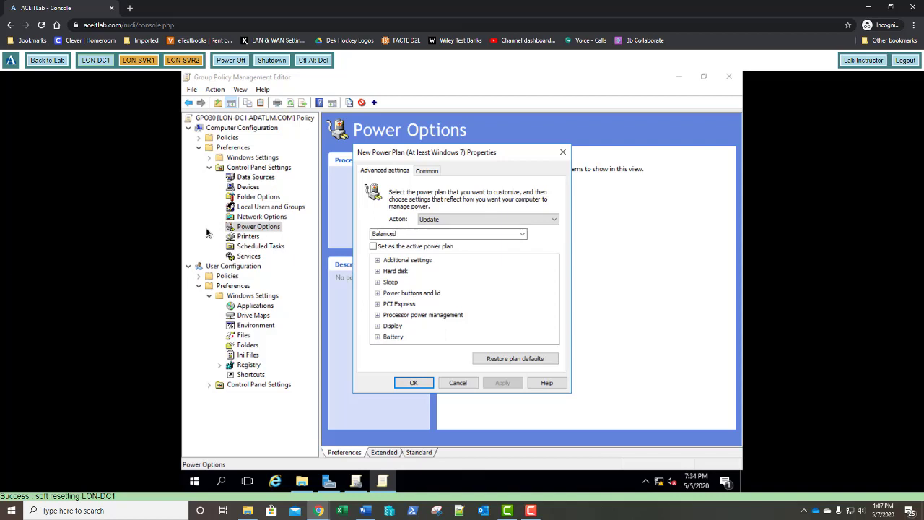
Set the Balanced plan's lid close action to Do nothing on battery and plugged in.
{"action": "left_click", "coordinate": [377, 293]}
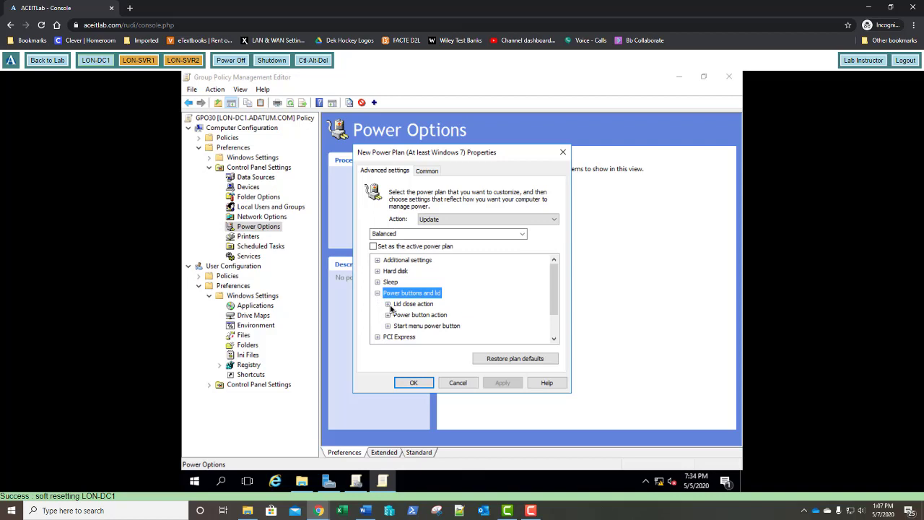
{"action": "left_click", "coordinate": [388, 304]}
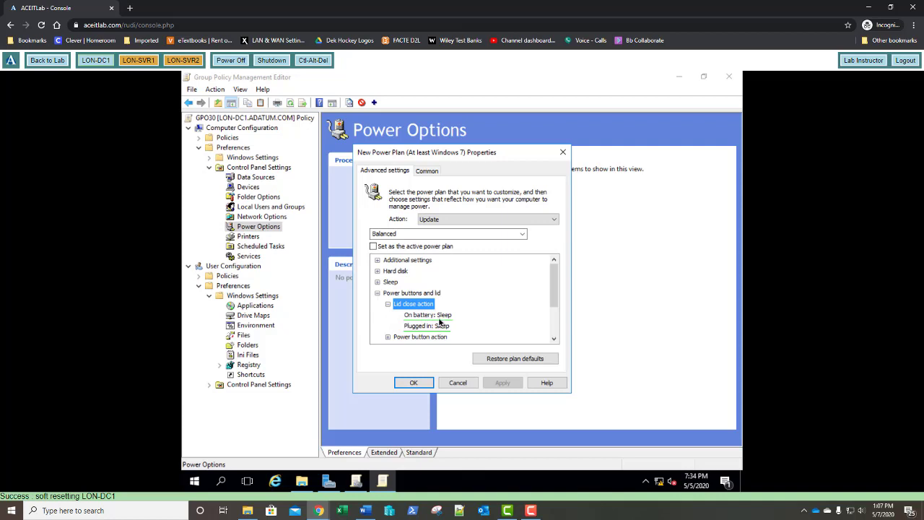
{"action": "left_click", "coordinate": [441, 317]}
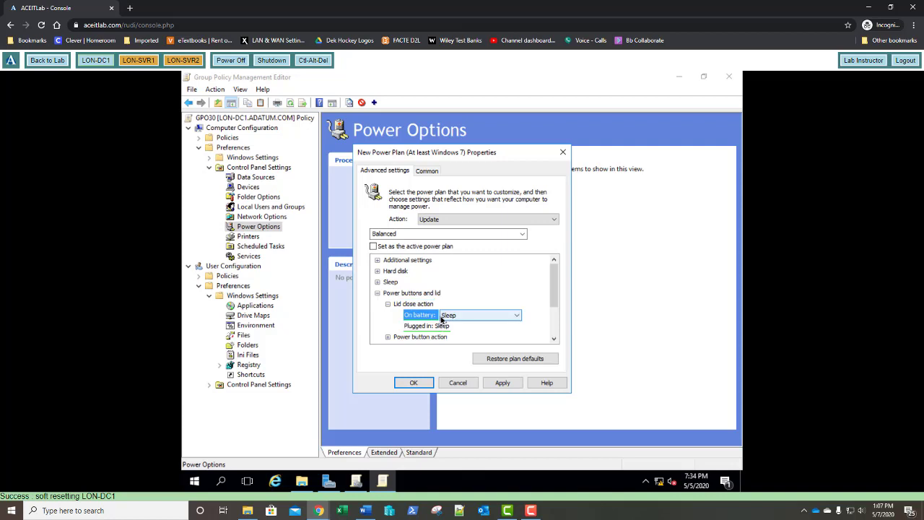
{"action": "left_click", "coordinate": [445, 318]}
{"action": "left_click", "coordinate": [444, 324]}
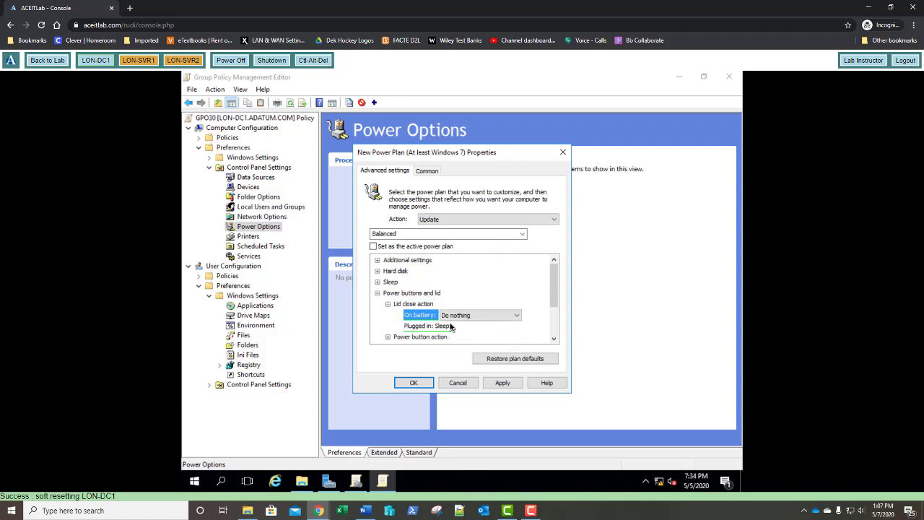
{"action": "left_click", "coordinate": [447, 326]}
{"action": "left_click", "coordinate": [447, 326]}
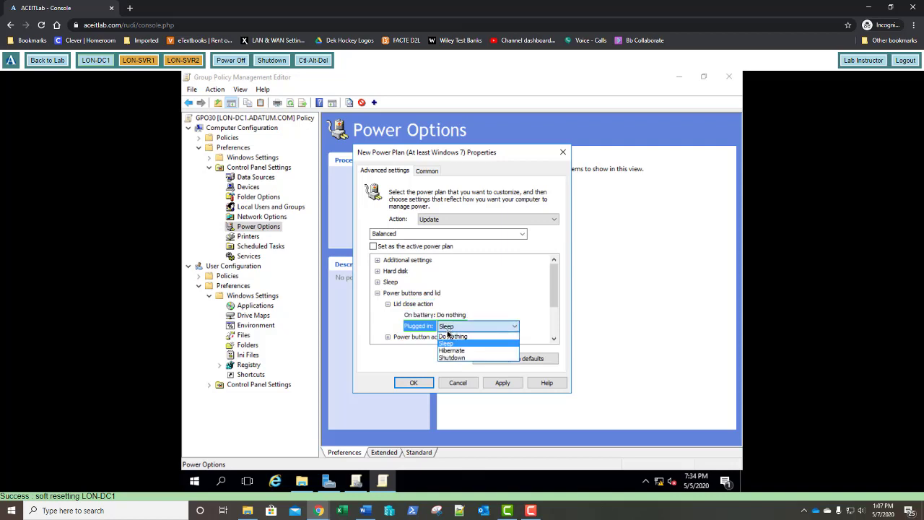
{"action": "left_click", "coordinate": [447, 337]}
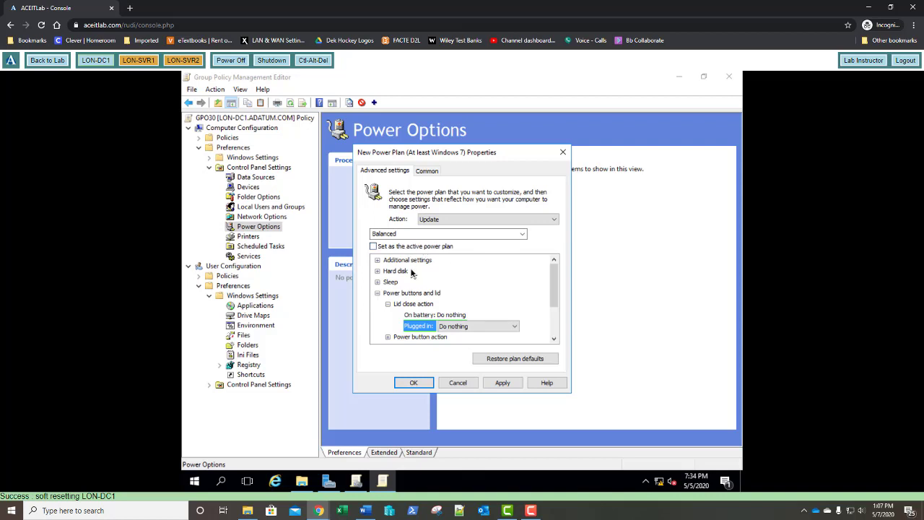
{"action": "scroll", "coordinate": [447, 273], "scroll_direction": "down", "scroll_amount": 1}
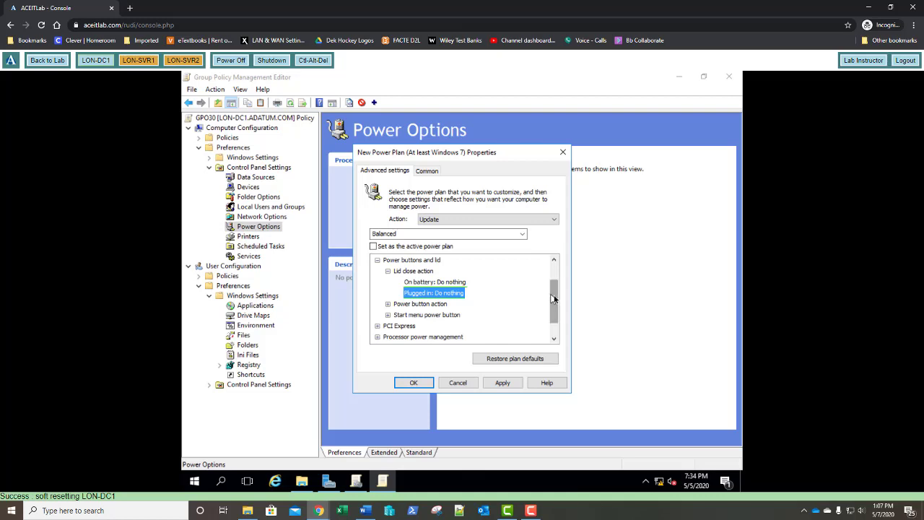
Expand Display > Turn off display after, showing 5 minutes on battery and 10 plugged in.
{"action": "left_click_drag", "start_coordinate": [553, 298], "coordinate": [554, 310]}
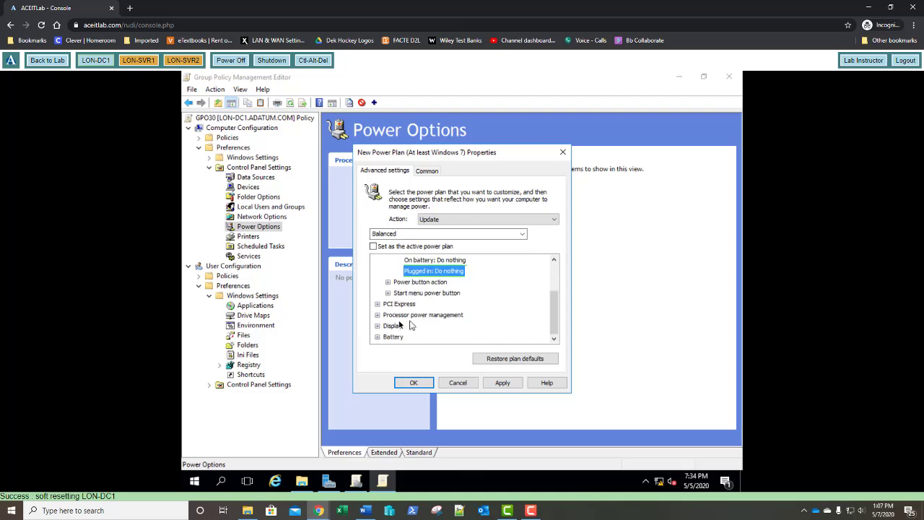
{"action": "left_click", "coordinate": [378, 328]}
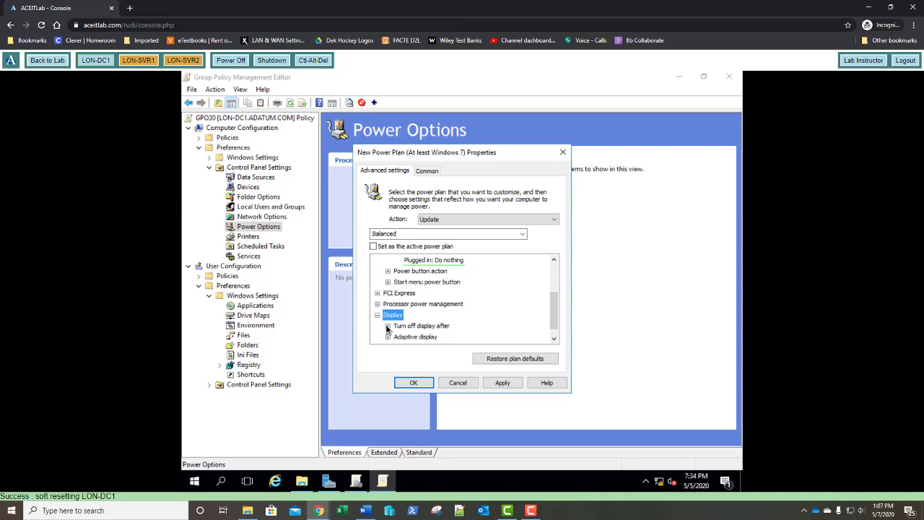
{"action": "left_click", "coordinate": [388, 327]}
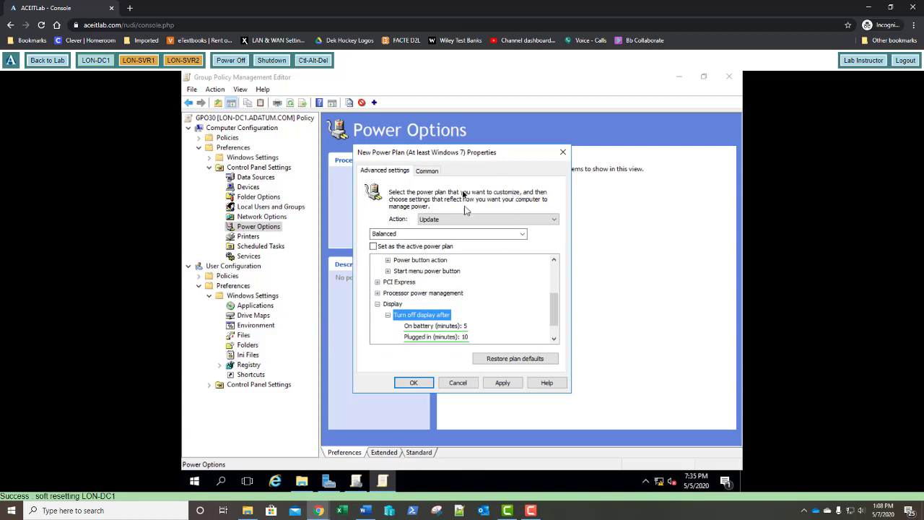
Enable Apply once and do not reapply for the power plan and save it.
{"action": "left_click", "coordinate": [426, 172]}
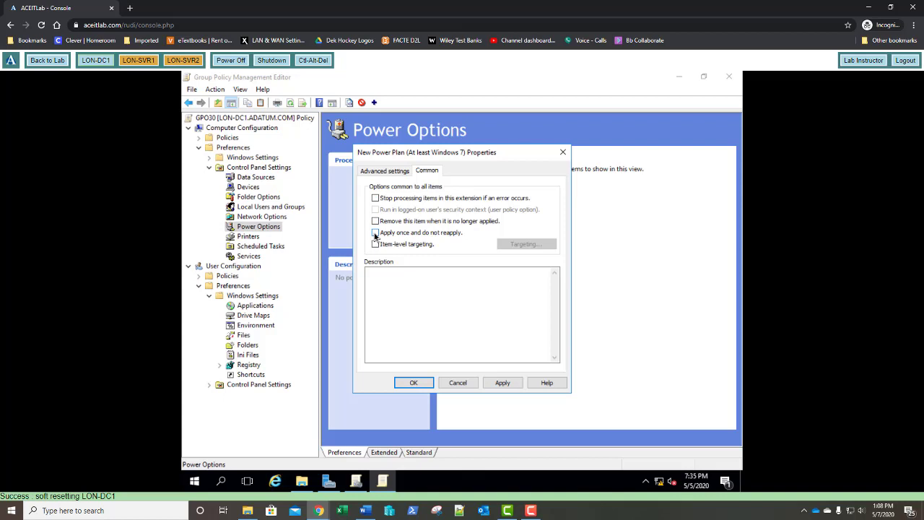
{"action": "left_click", "coordinate": [375, 233]}
{"action": "left_click", "coordinate": [412, 382]}
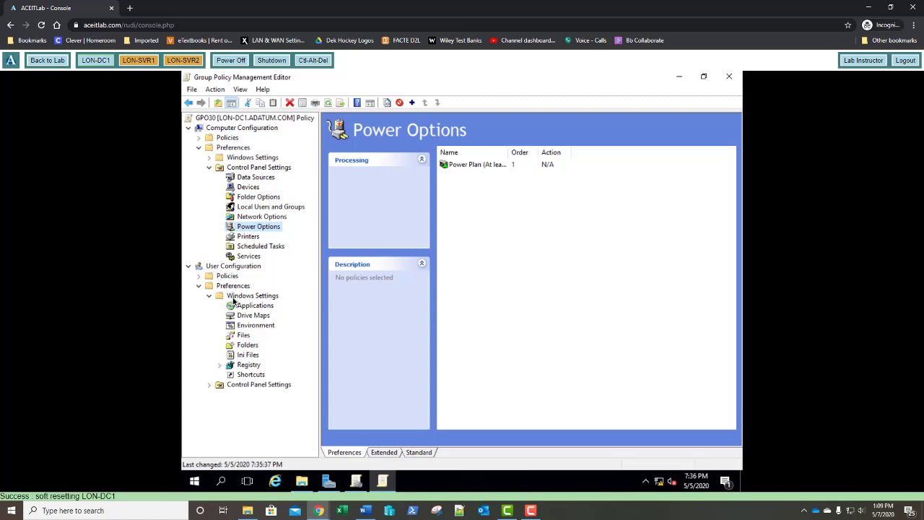
Add a new Internet Explorer 10 item under user Control Panel Settings > Internet Settings.
{"action": "left_click", "coordinate": [210, 385]}
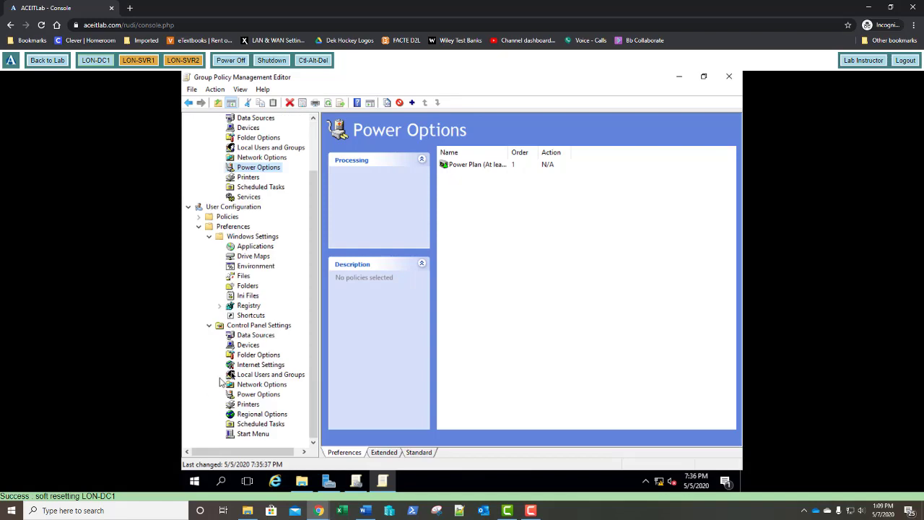
{"action": "left_click", "coordinate": [254, 368]}
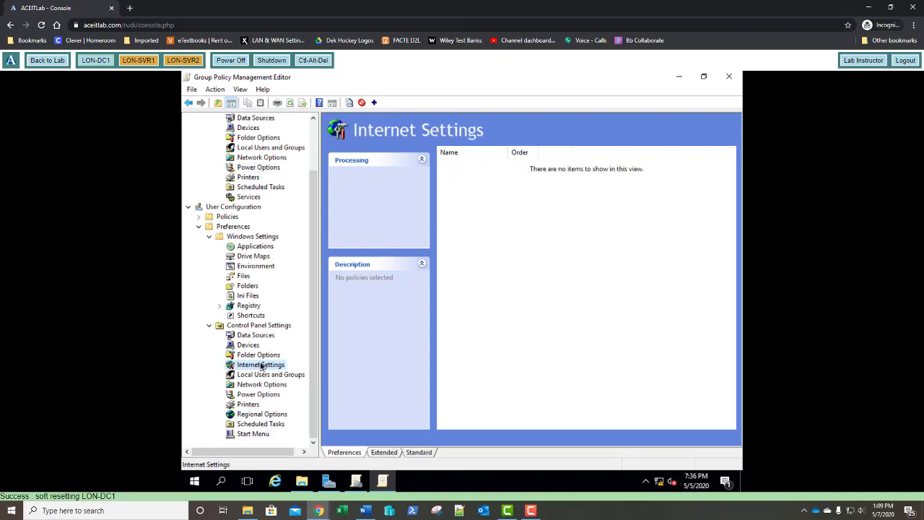
{"action": "right_click", "coordinate": [262, 366]}
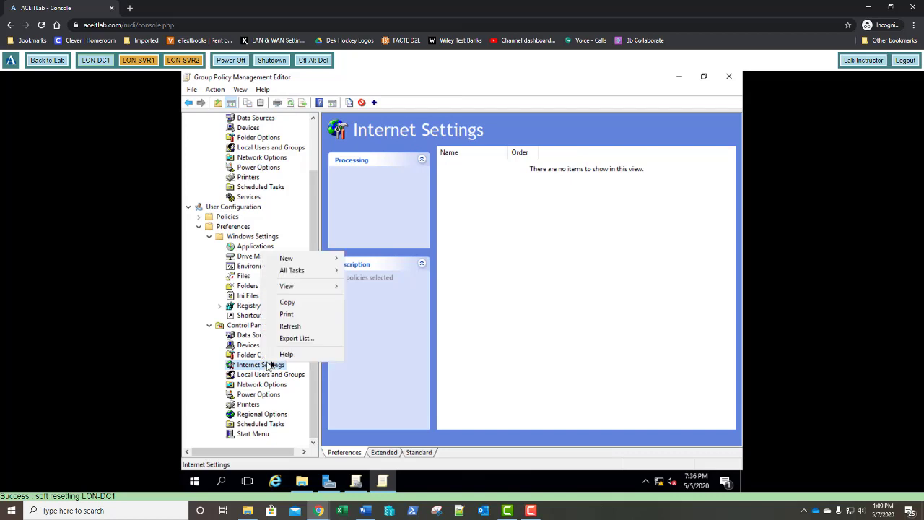
{"action": "mouse_move", "coordinate": [319, 265]}
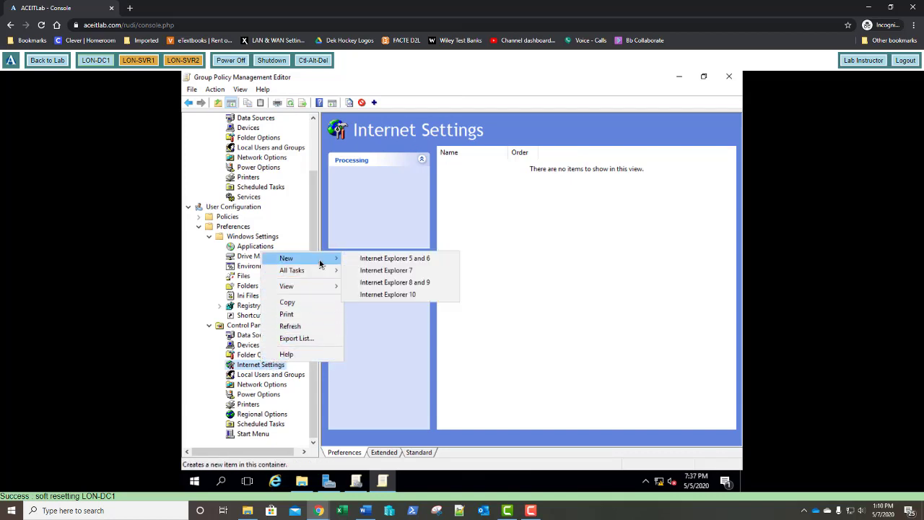
{"action": "left_click", "coordinate": [365, 296]}
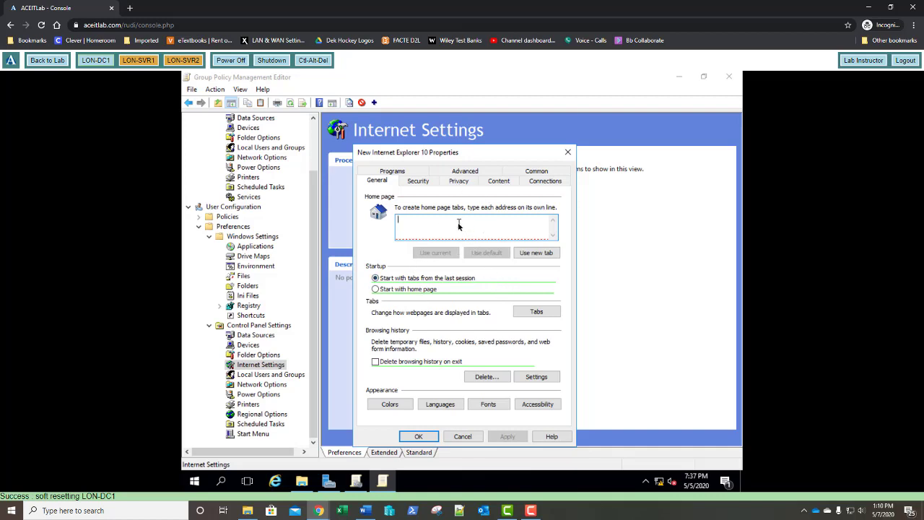
{"action": "type", "text": "http://portal."}
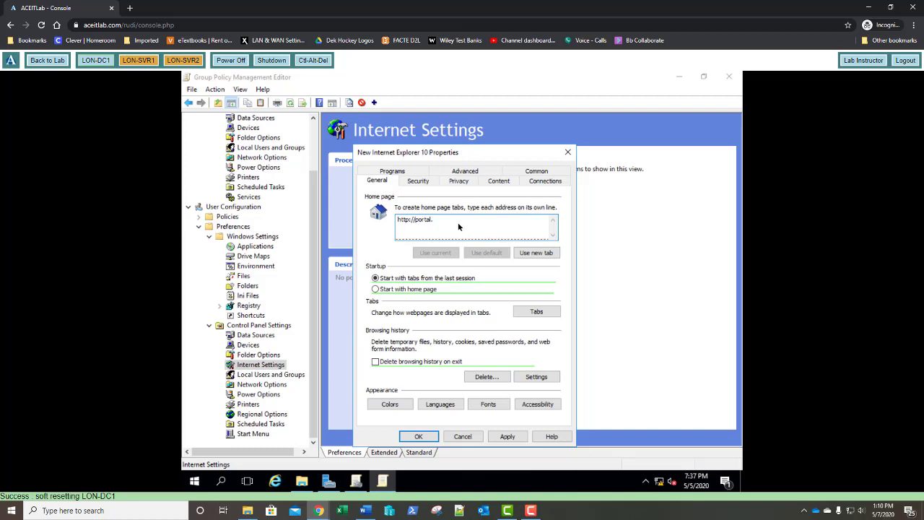
{"action": "type", "text": "adatum.com"}
{"action": "left_click", "coordinate": [376, 290]}
{"action": "left_click", "coordinate": [493, 227]}
Add *.adatum.com to the Privacy tab's pop-up blocker allowed sites.
{"action": "left_click", "coordinate": [459, 182]}
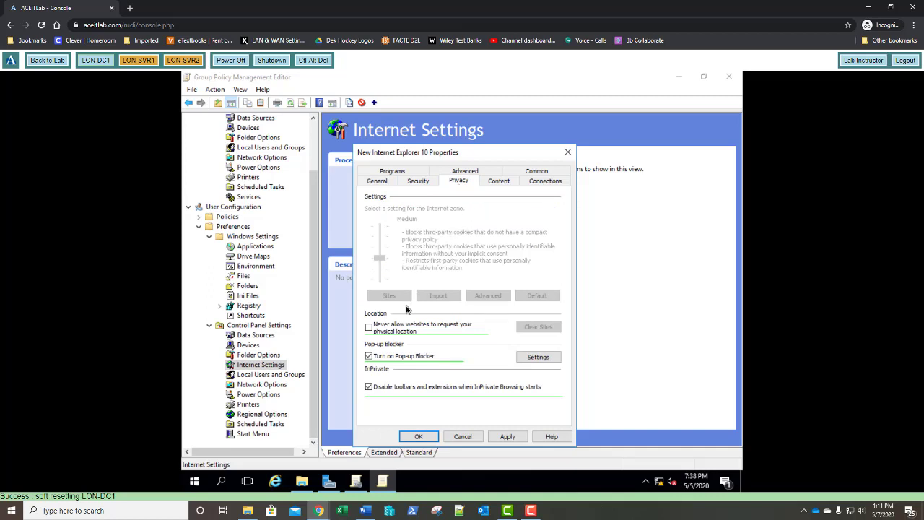
{"action": "left_click", "coordinate": [545, 358]}
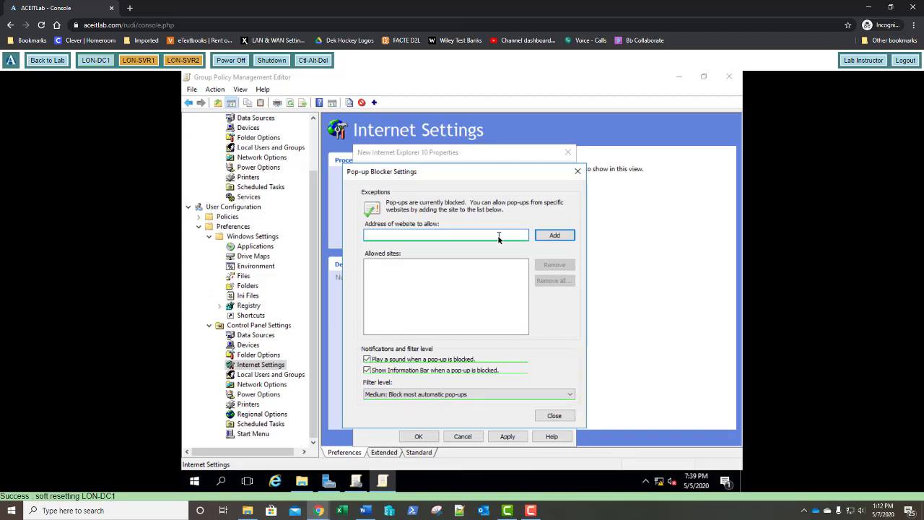
{"action": "type", "text": "*.adatum.com"}
{"action": "left_click", "coordinate": [546, 236]}
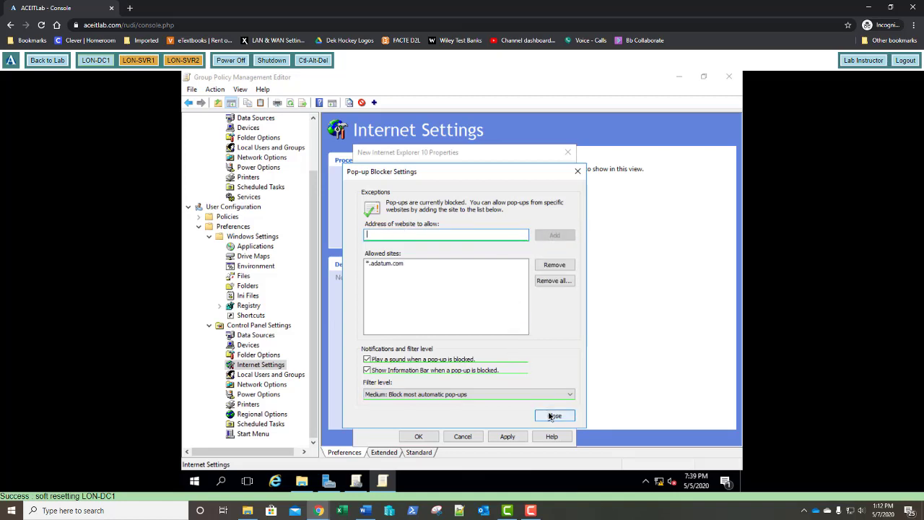
{"action": "left_click", "coordinate": [553, 417]}
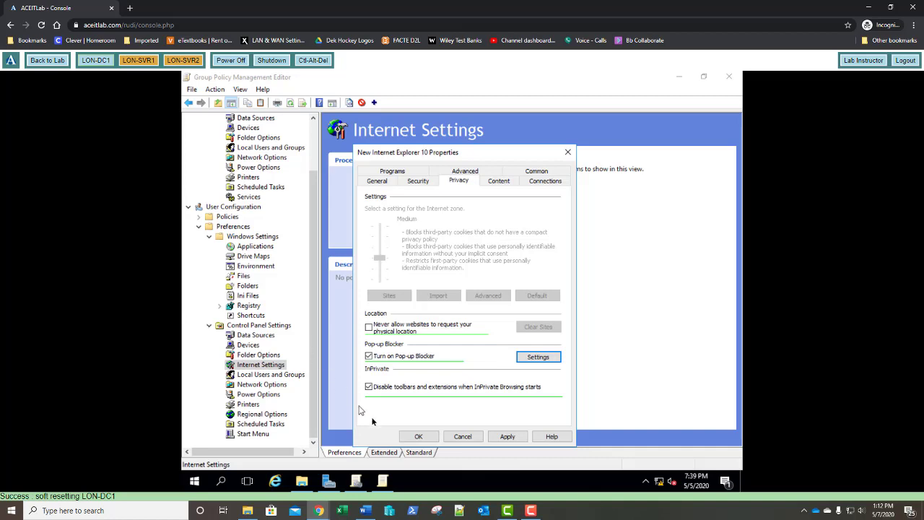
Save the new Internet Explorer 10 settings item so it appears at order 1 under Internet Settings.
{"action": "left_click", "coordinate": [413, 436]}
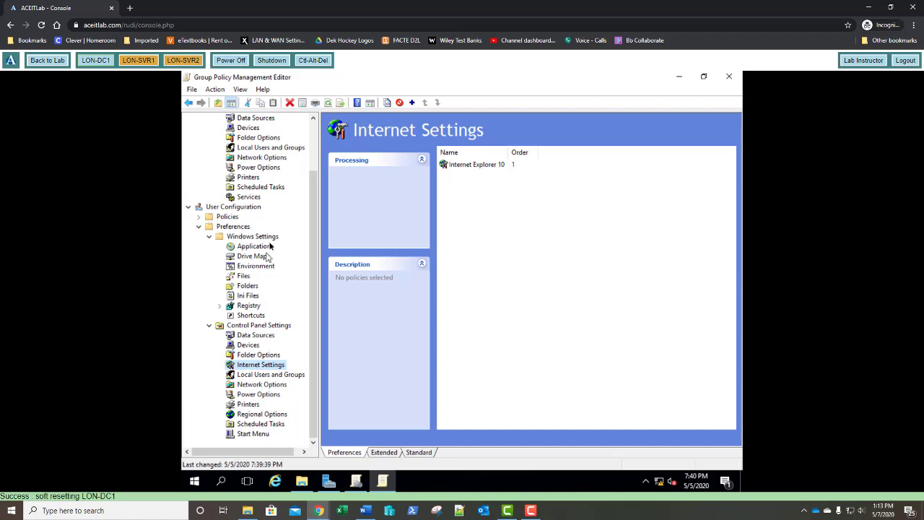
Add a user Files item copying \\lon-dc1\software\hello.bat to c:\hello.bat.
{"action": "left_click", "coordinate": [244, 279]}
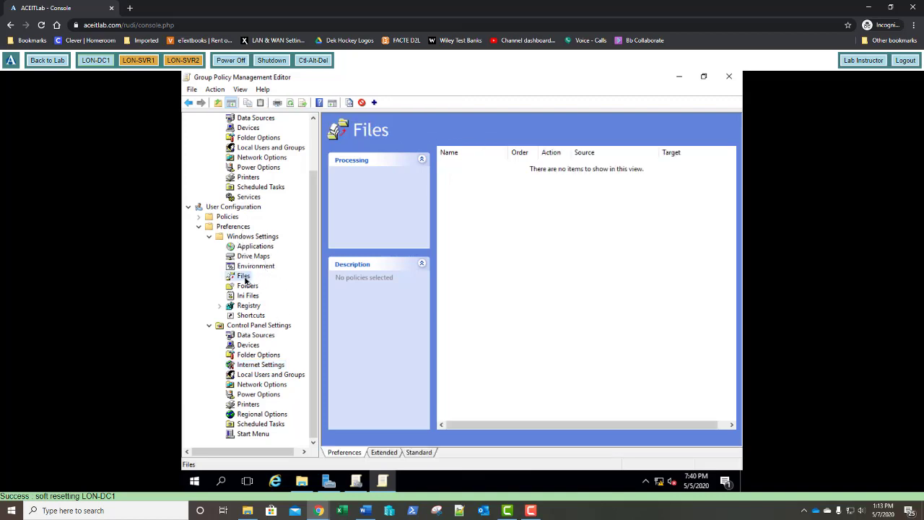
{"action": "right_click", "coordinate": [245, 280]}
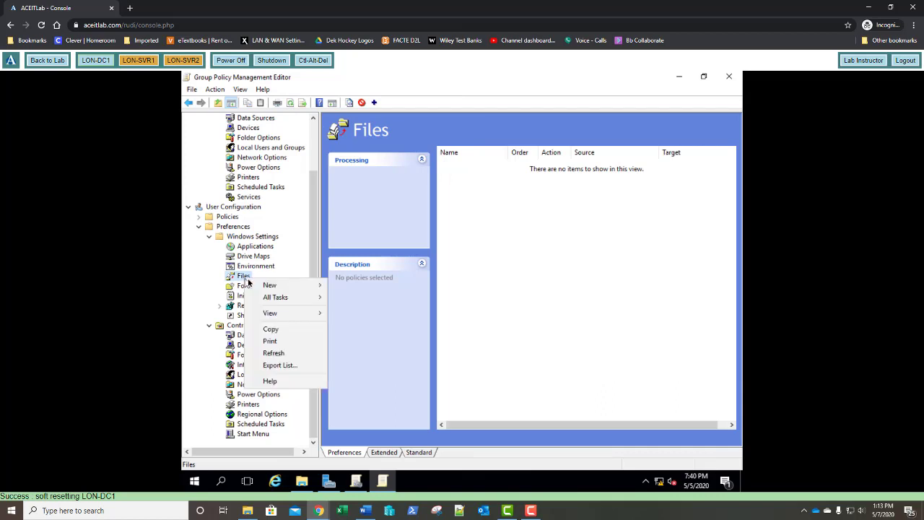
{"action": "mouse_move", "coordinate": [310, 289]}
{"action": "left_click", "coordinate": [346, 285]}
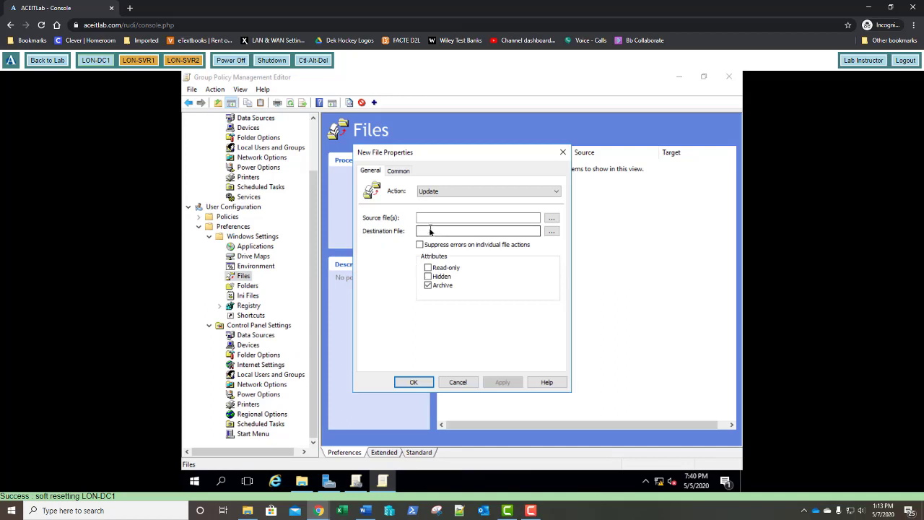
{"action": "left_click", "coordinate": [464, 222]}
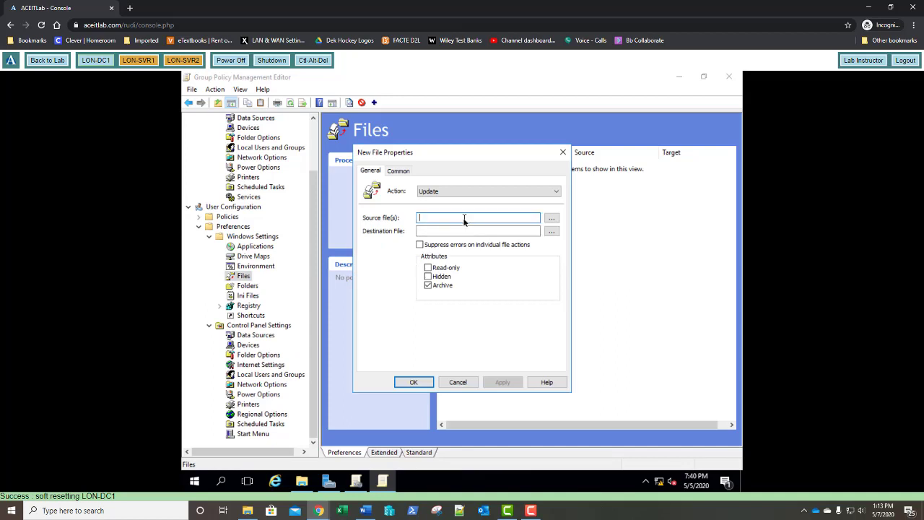
{"action": "type", "text": "\\\\lon-dc1"}
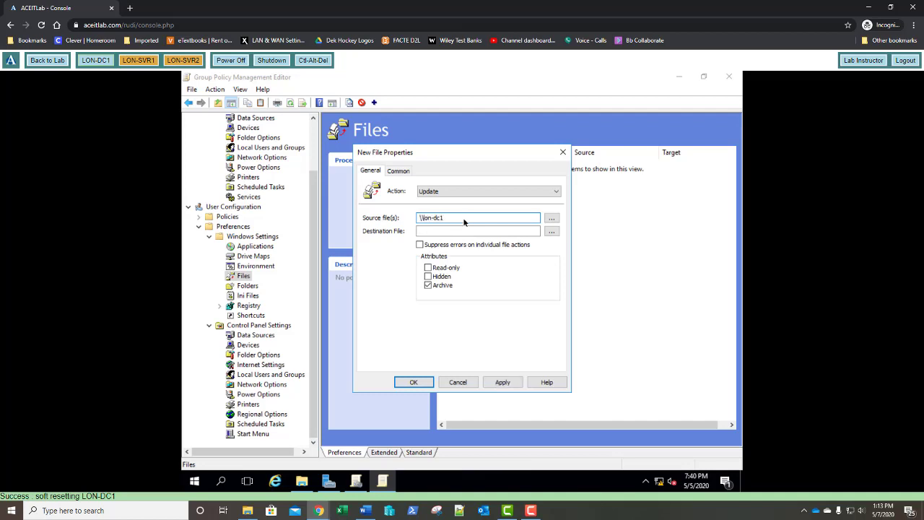
{"action": "type", "text": "\\software\\hello.bat"}
{"action": "left_click", "coordinate": [471, 230]}
{"action": "type", "text": "c:\\hello.b"}
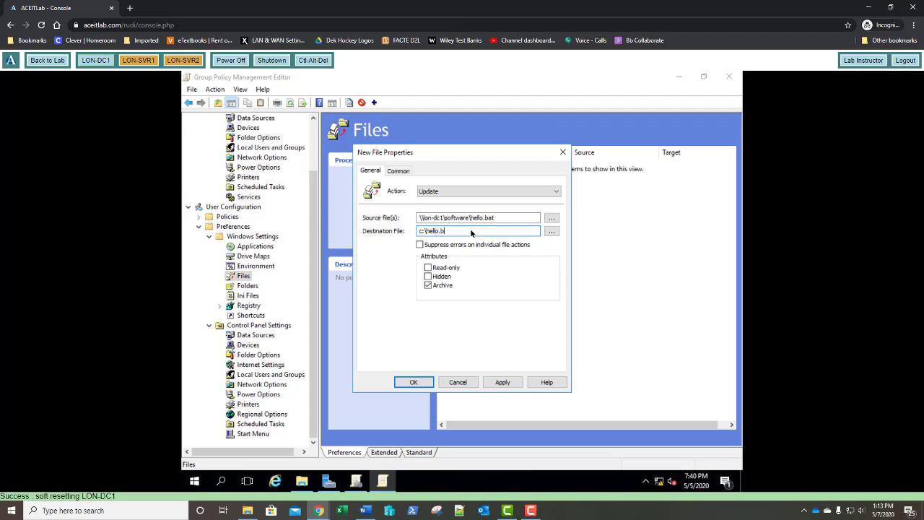
{"action": "type", "text": "at"}
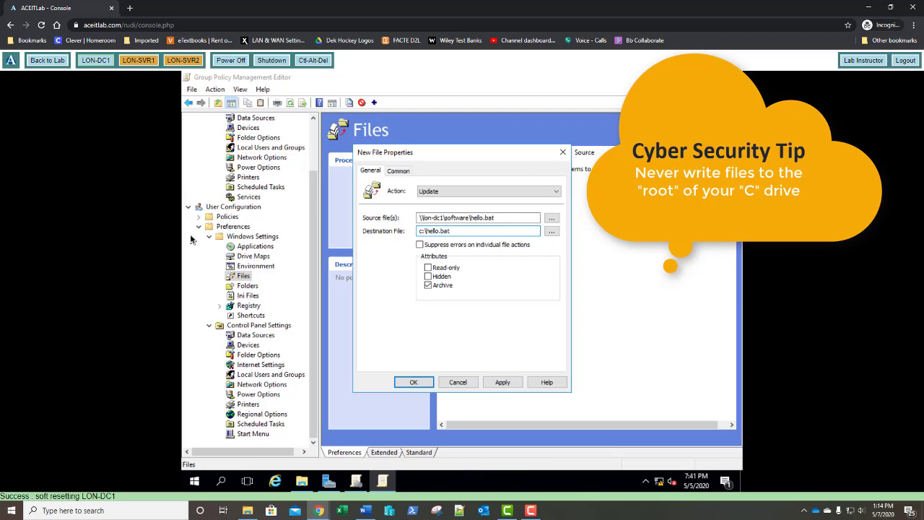
{"action": "left_click", "coordinate": [410, 383]}
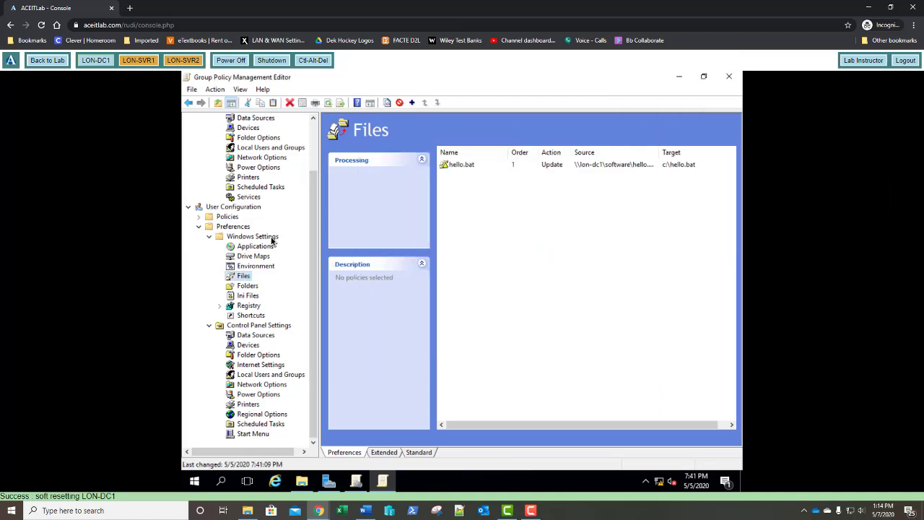
Add a computer Folders item with action Create for path c:\Batch.
{"action": "scroll", "coordinate": [259, 202], "scroll_direction": "up", "scroll_amount": 2}
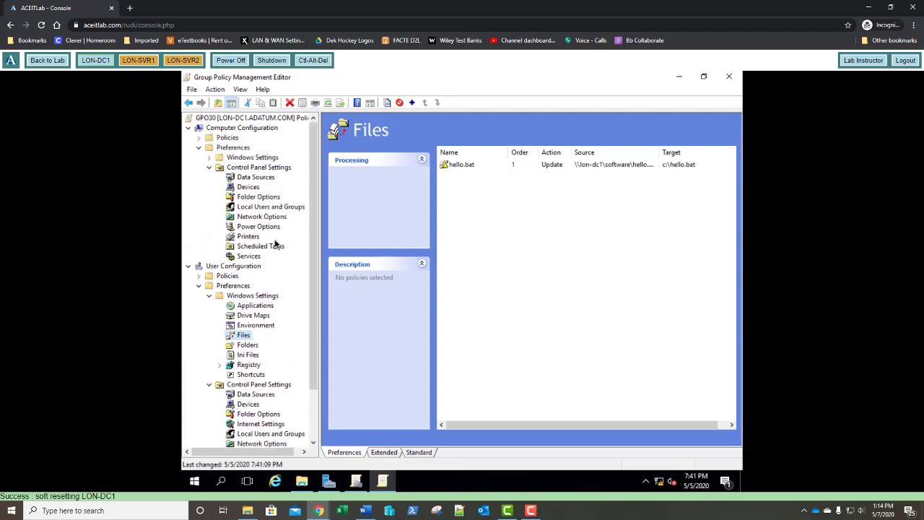
{"action": "left_click", "coordinate": [210, 158]}
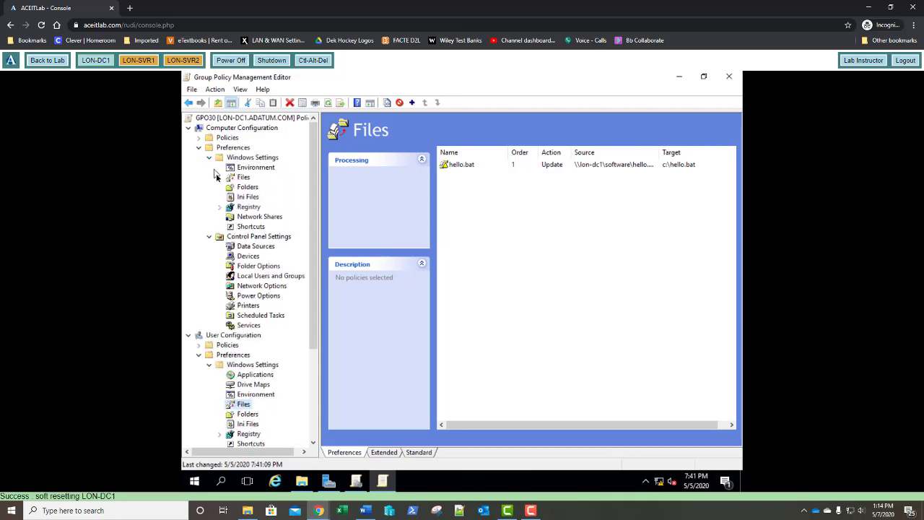
{"action": "left_click", "coordinate": [246, 187]}
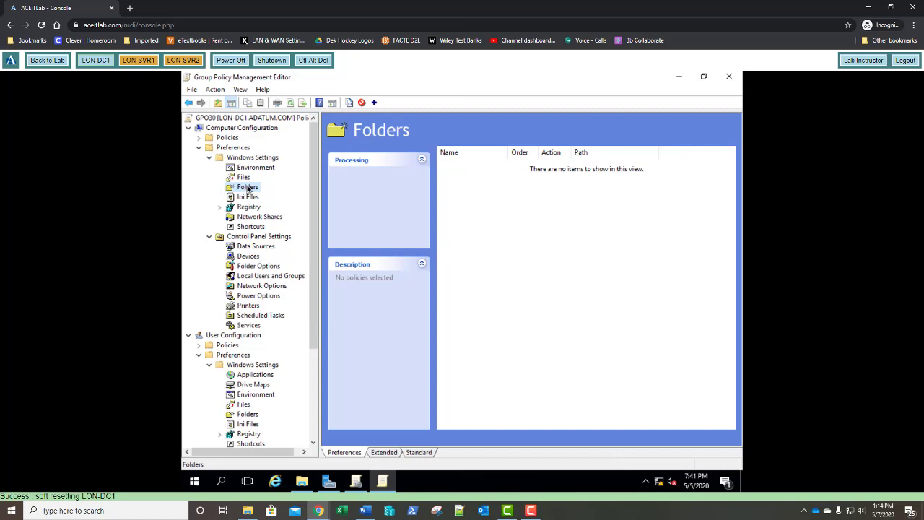
{"action": "right_click", "coordinate": [248, 189]}
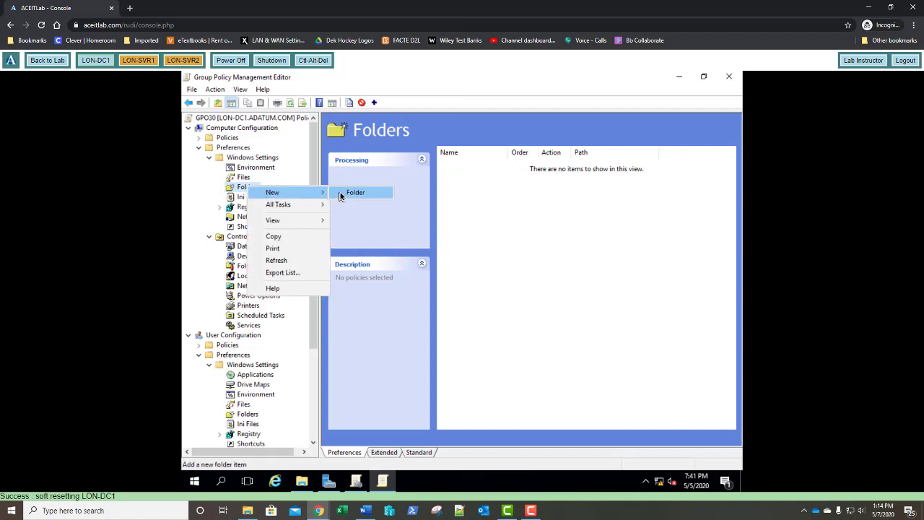
{"action": "left_click", "coordinate": [345, 193]}
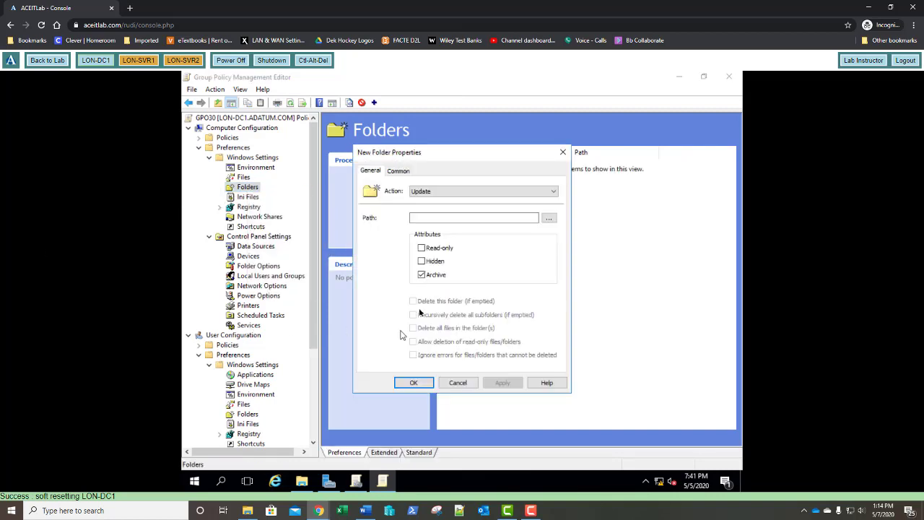
{"action": "left_click", "coordinate": [431, 189]}
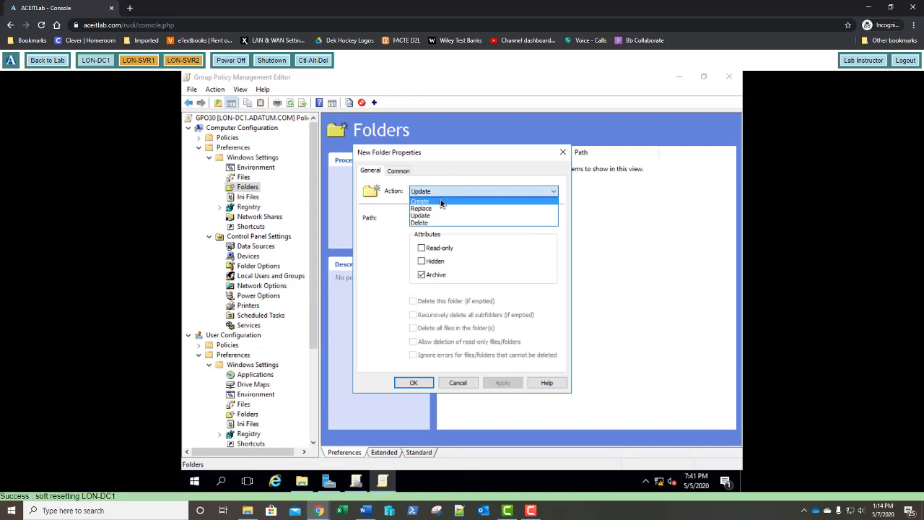
{"action": "left_click", "coordinate": [441, 201]}
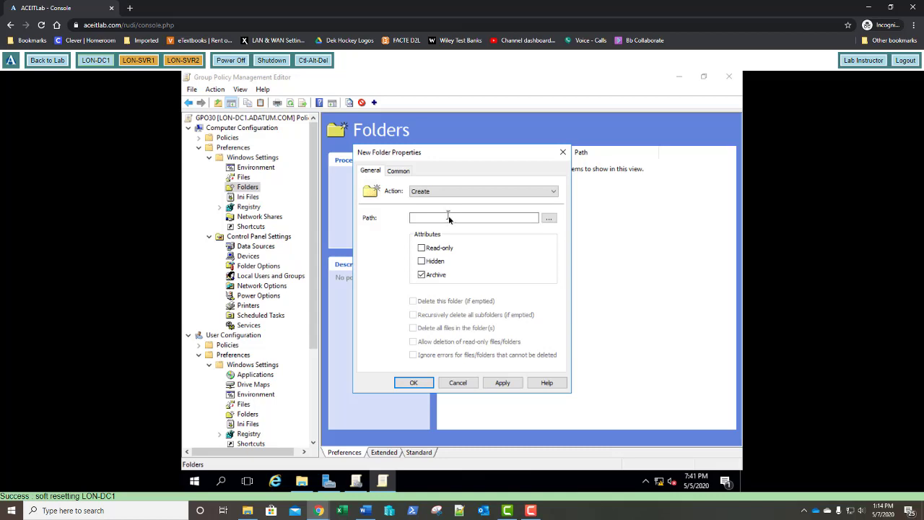
{"action": "left_click", "coordinate": [450, 217]}
{"action": "type", "text": "c:\\Batch"}
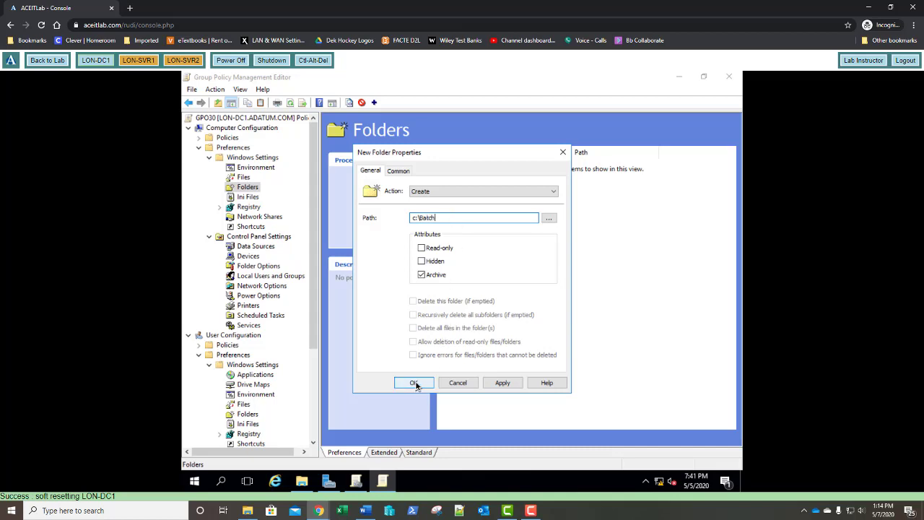
{"action": "left_click", "coordinate": [415, 383]}
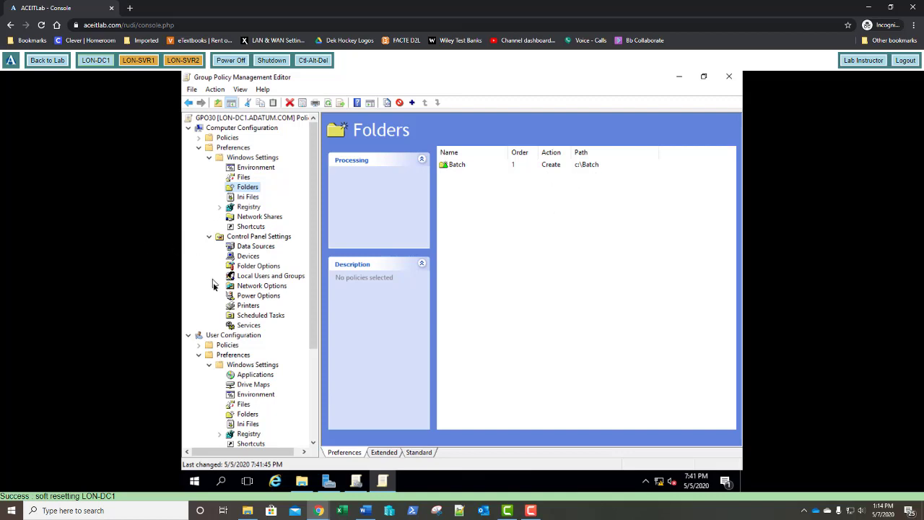
{"action": "scroll", "coordinate": [222, 287], "scroll_direction": "down", "scroll_amount": 3}
{"action": "scroll", "coordinate": [221, 287], "scroll_direction": "down", "scroll_amount": 1}
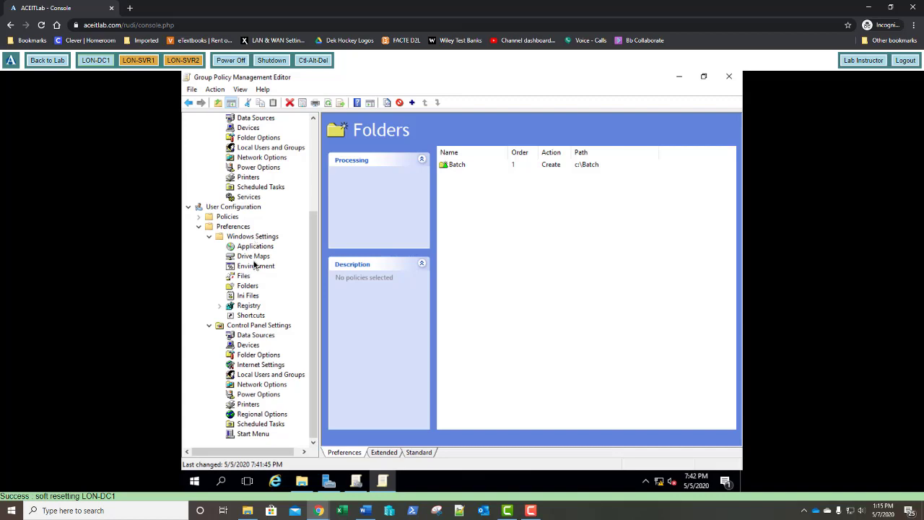
Define a new user shortcut named Batch: action Create, location Desktop, target c:\Batch.
{"action": "left_click", "coordinate": [252, 316]}
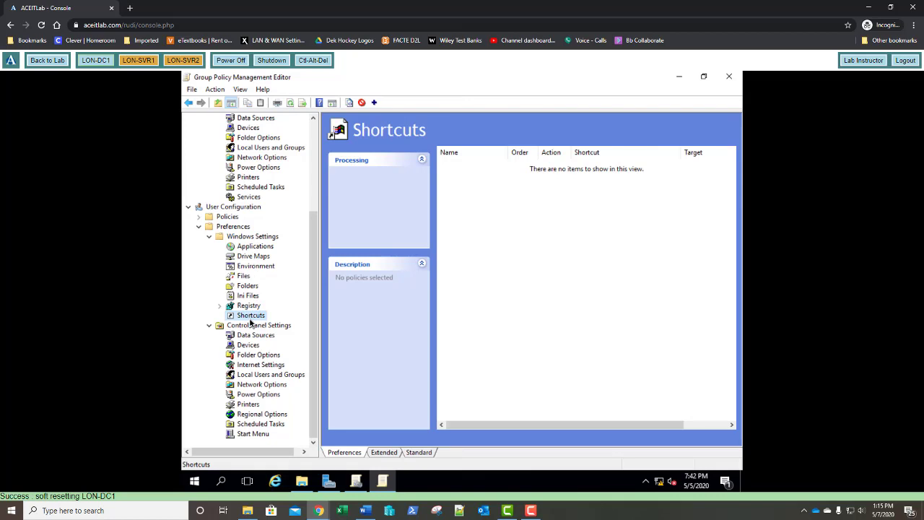
{"action": "right_click", "coordinate": [251, 323]}
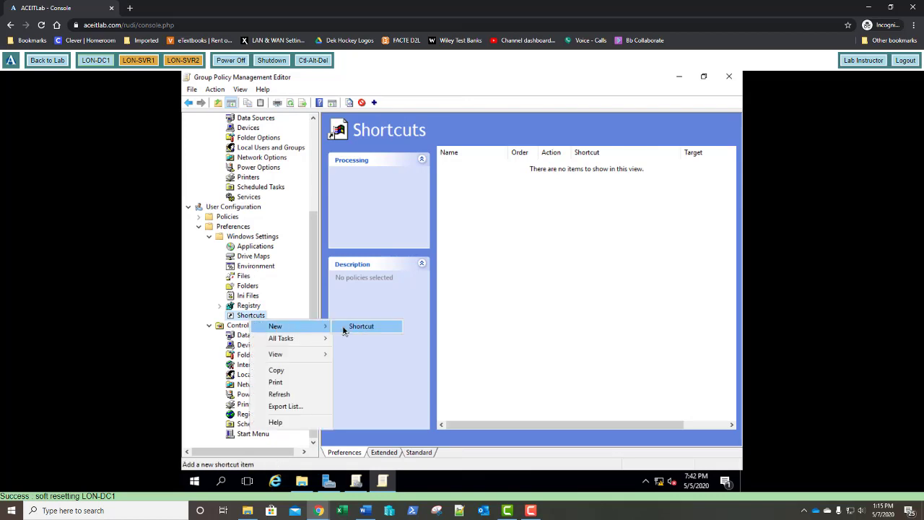
{"action": "left_click", "coordinate": [344, 330]}
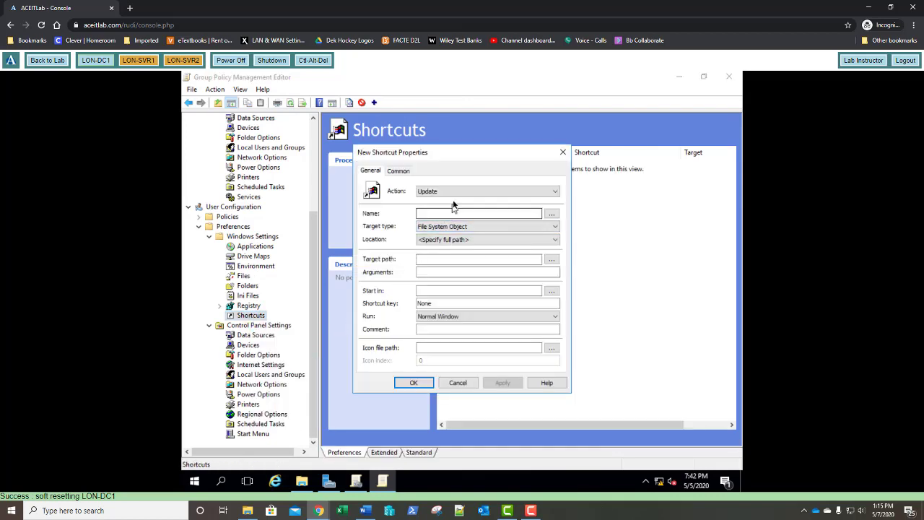
{"action": "left_click", "coordinate": [452, 192]}
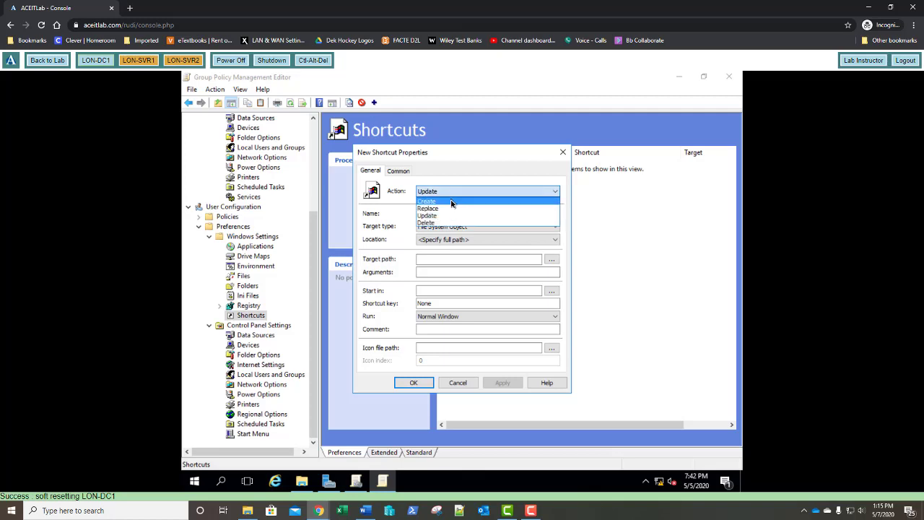
{"action": "left_click", "coordinate": [451, 201]}
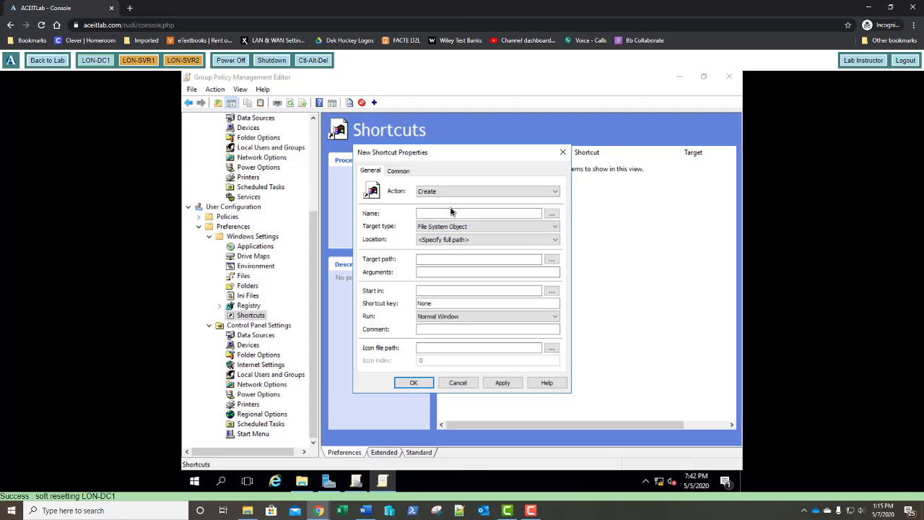
{"action": "left_click", "coordinate": [453, 213]}
{"action": "type", "text": "Batch"}
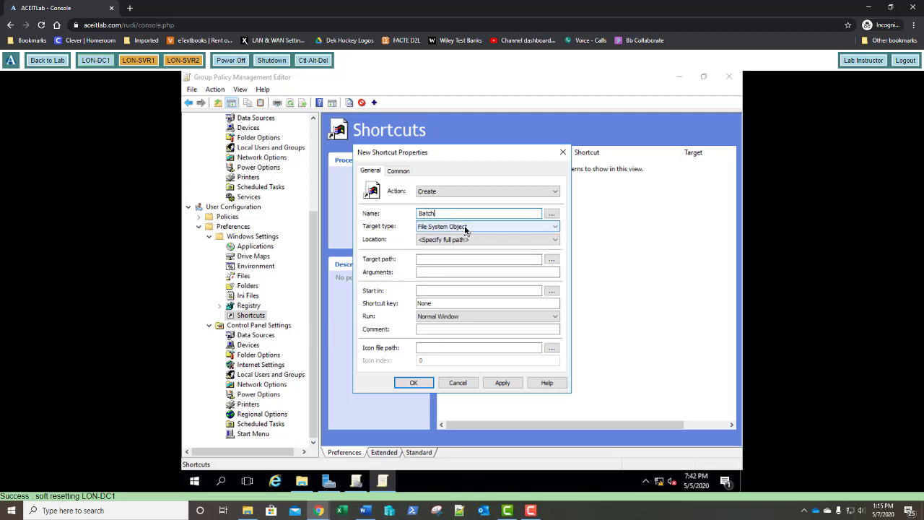
{"action": "left_click", "coordinate": [467, 239]}
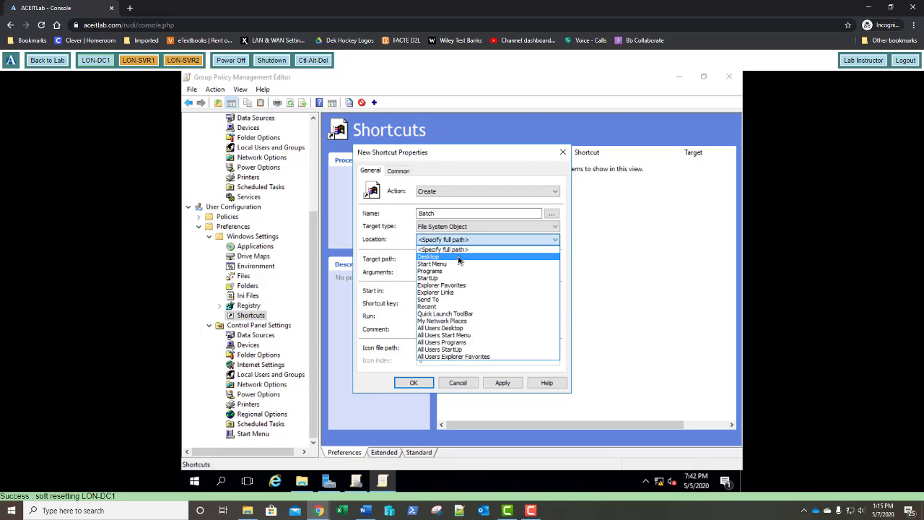
{"action": "left_click", "coordinate": [459, 257]}
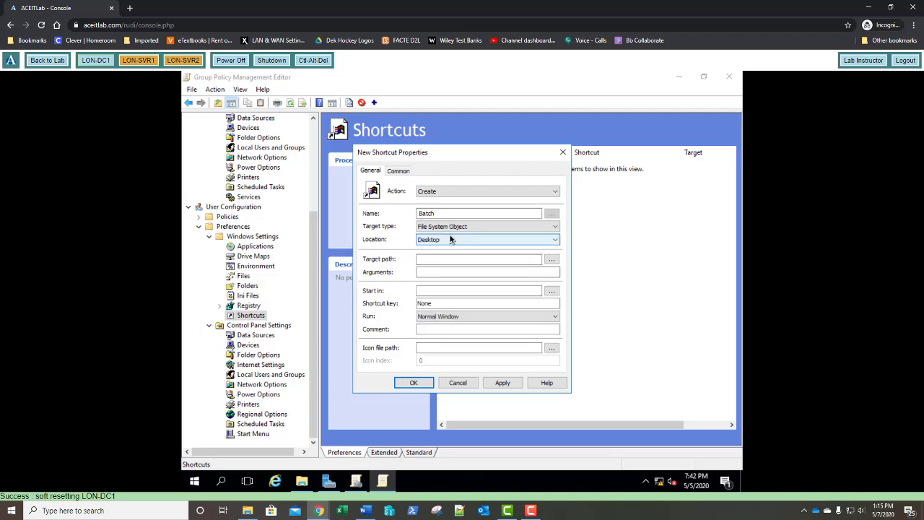
{"action": "left_click", "coordinate": [447, 272]}
{"action": "left_click", "coordinate": [443, 259]}
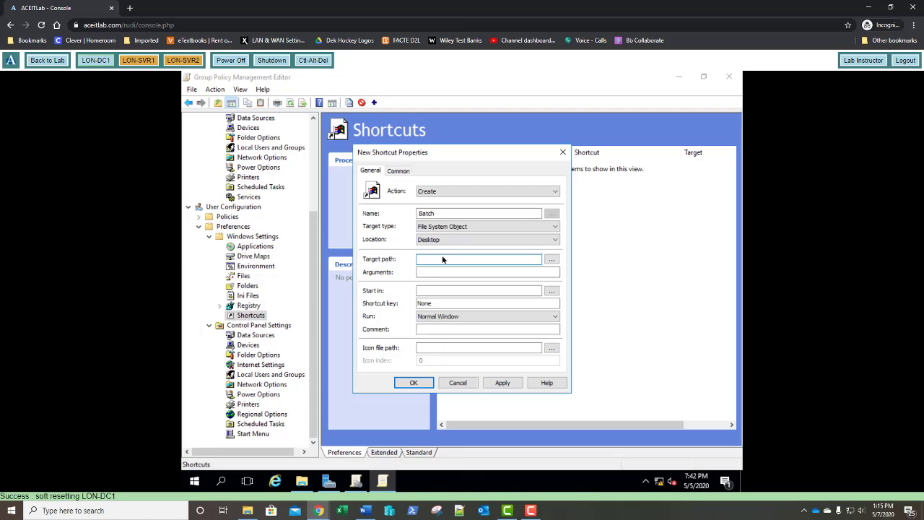
{"action": "type", "text": "c:\\Batch"}
Save the Batch shortcut item so it lists at order 1 targeting c:\Batch.
{"action": "left_click", "coordinate": [415, 383]}
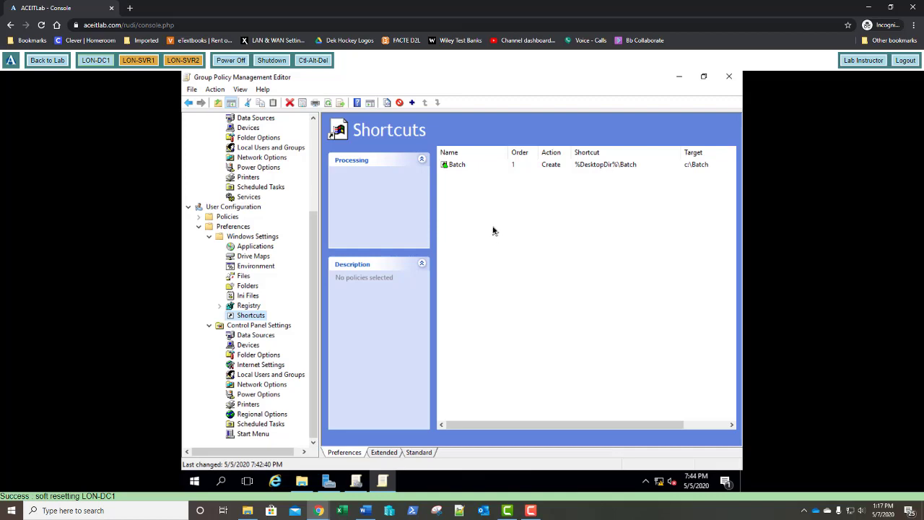
Enable item-level targeting on the Batch shortcut with a Portable Computer condition and save it.
{"action": "right_click", "coordinate": [456, 167]}
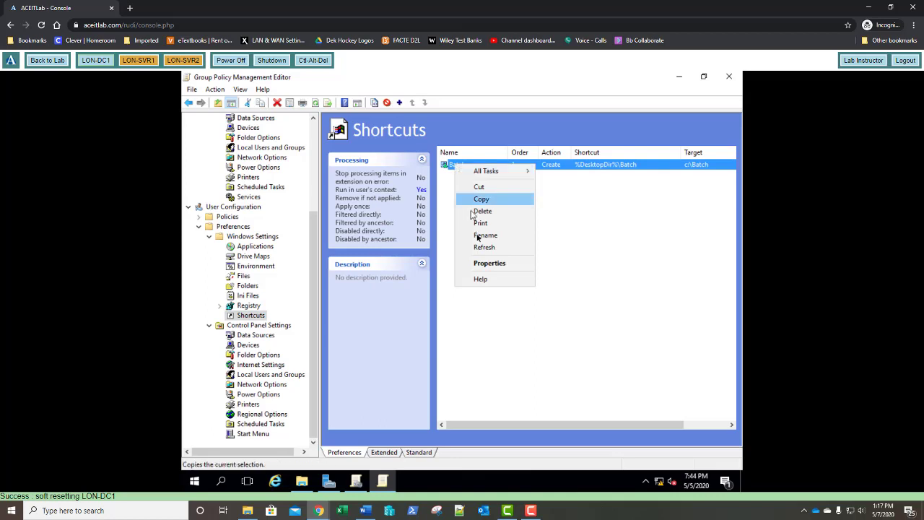
{"action": "left_click", "coordinate": [488, 263]}
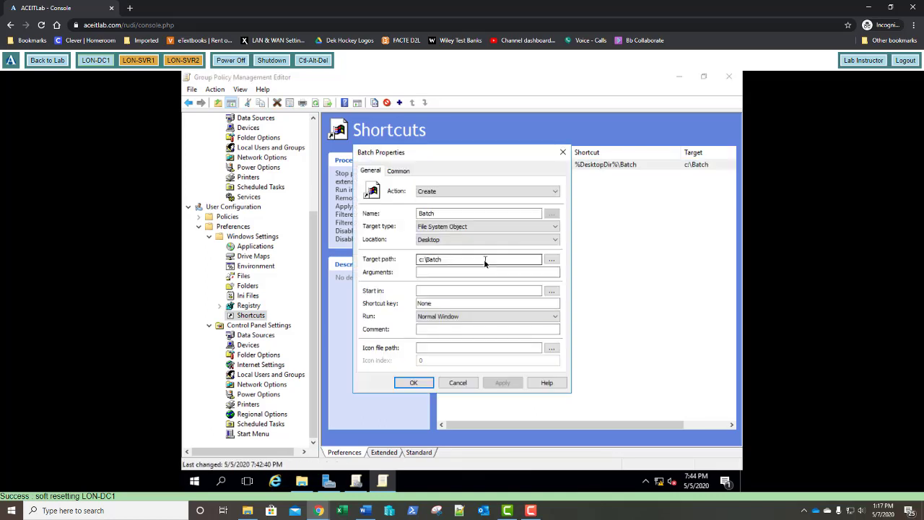
{"action": "left_click", "coordinate": [404, 174]}
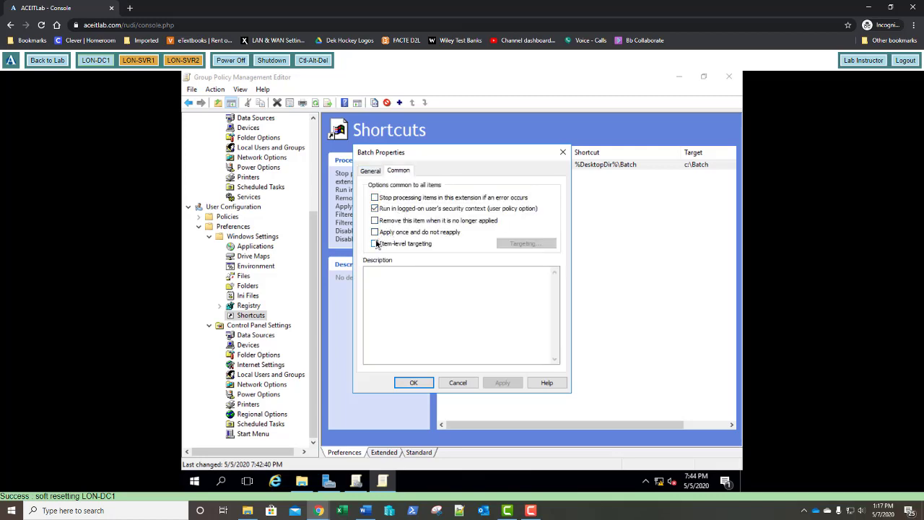
{"action": "left_click", "coordinate": [375, 244]}
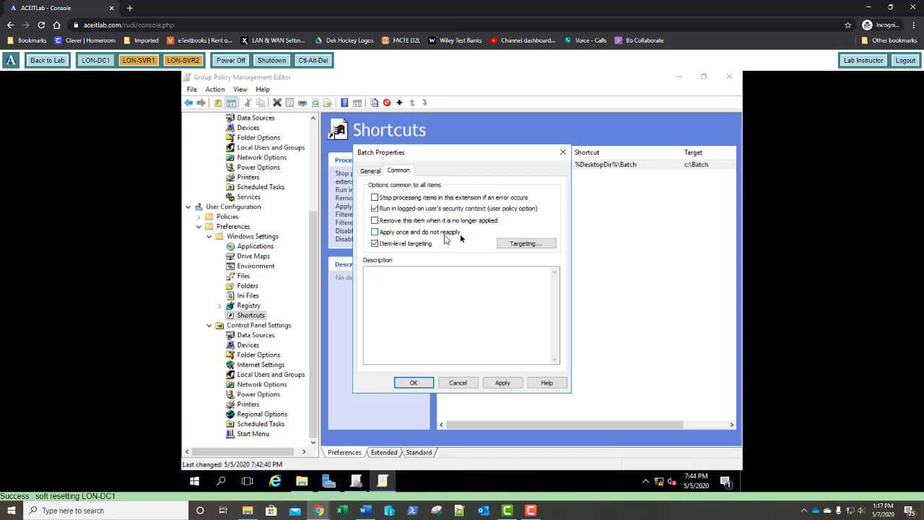
{"action": "left_click", "coordinate": [525, 246]}
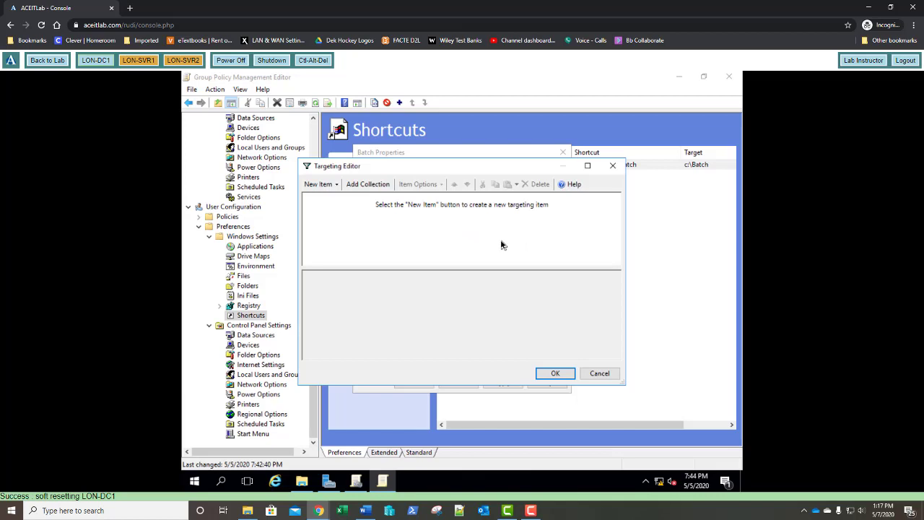
{"action": "left_click", "coordinate": [334, 187]}
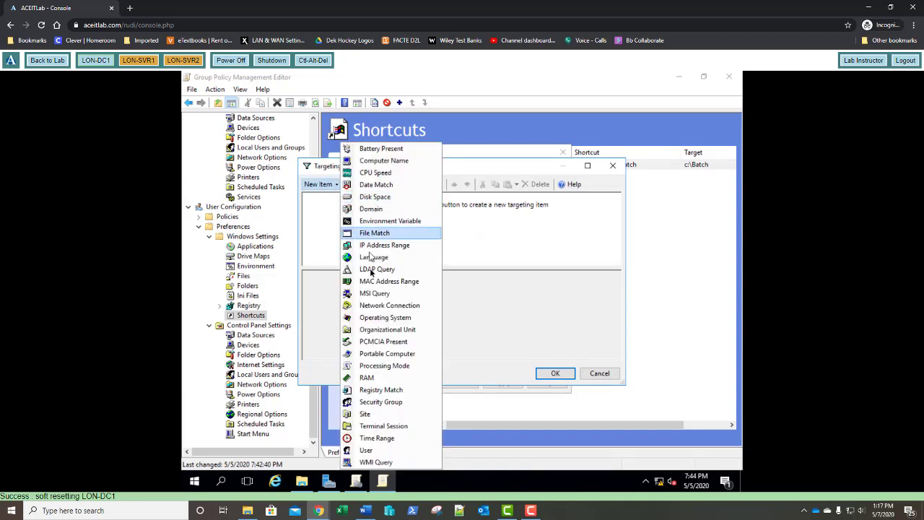
{"action": "left_click", "coordinate": [381, 354]}
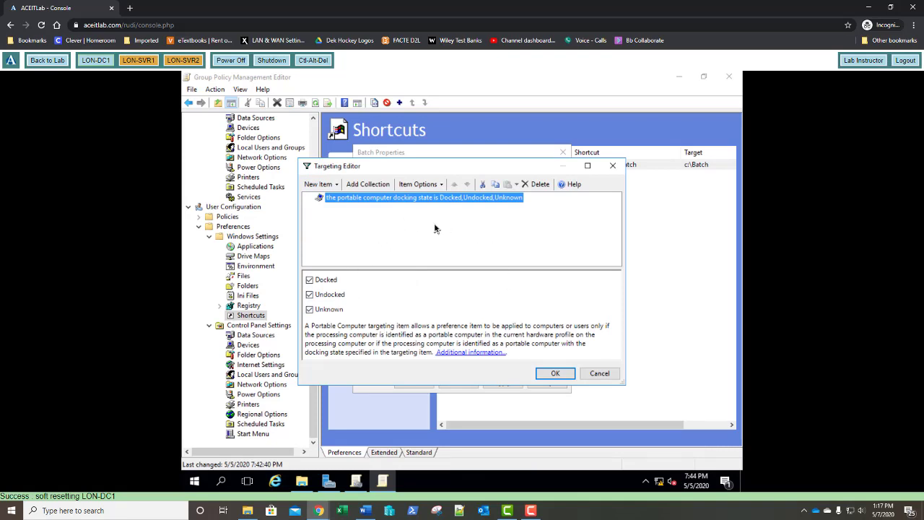
{"action": "left_click", "coordinate": [555, 373]}
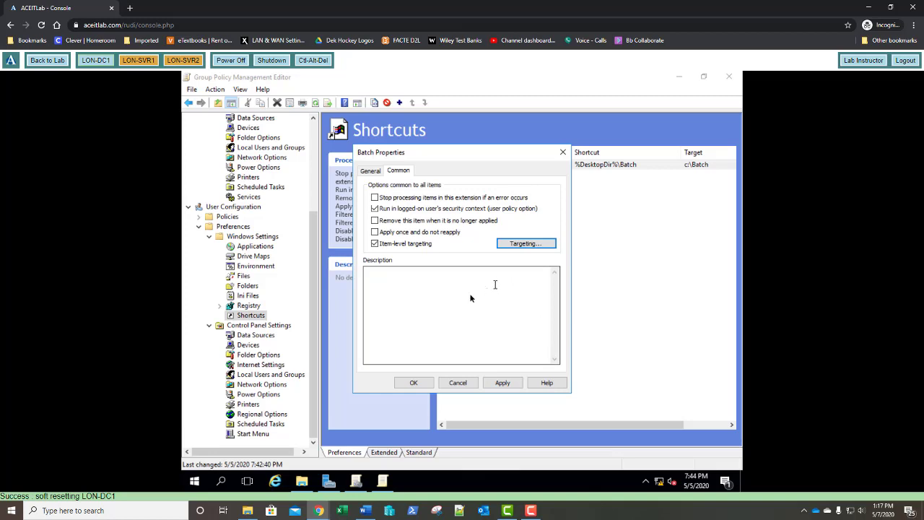
{"action": "left_click", "coordinate": [416, 383]}
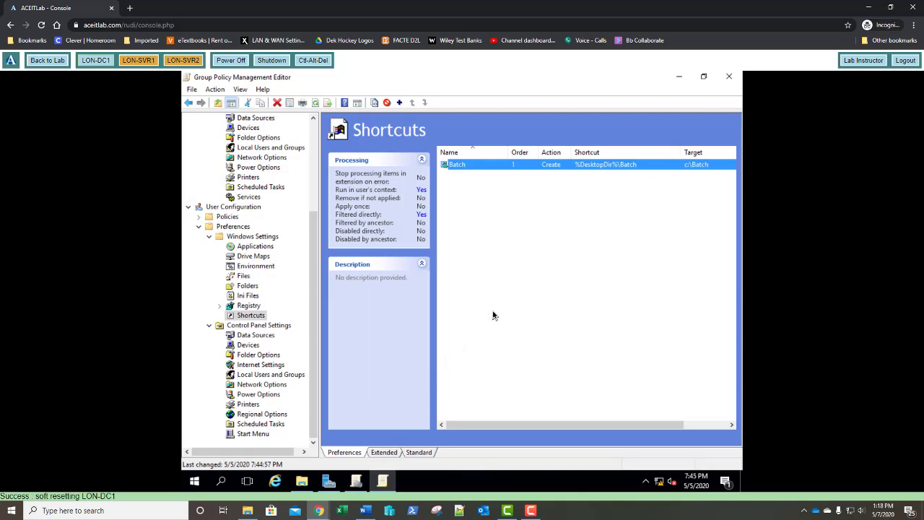
{"action": "left_click", "coordinate": [472, 191]}
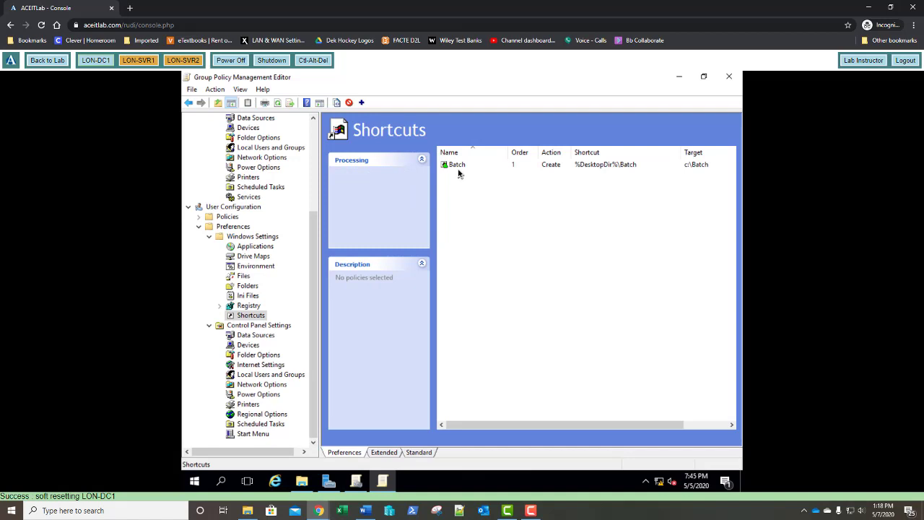
{"action": "left_click", "coordinate": [458, 172]}
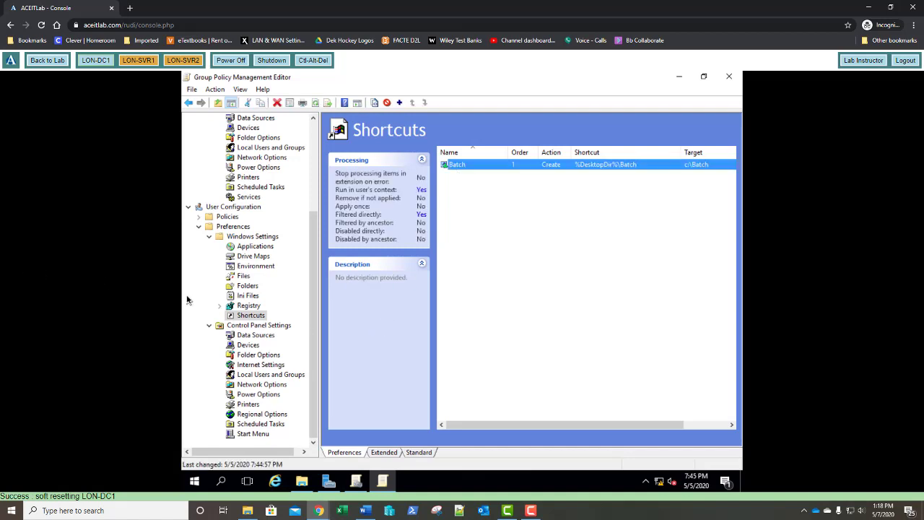